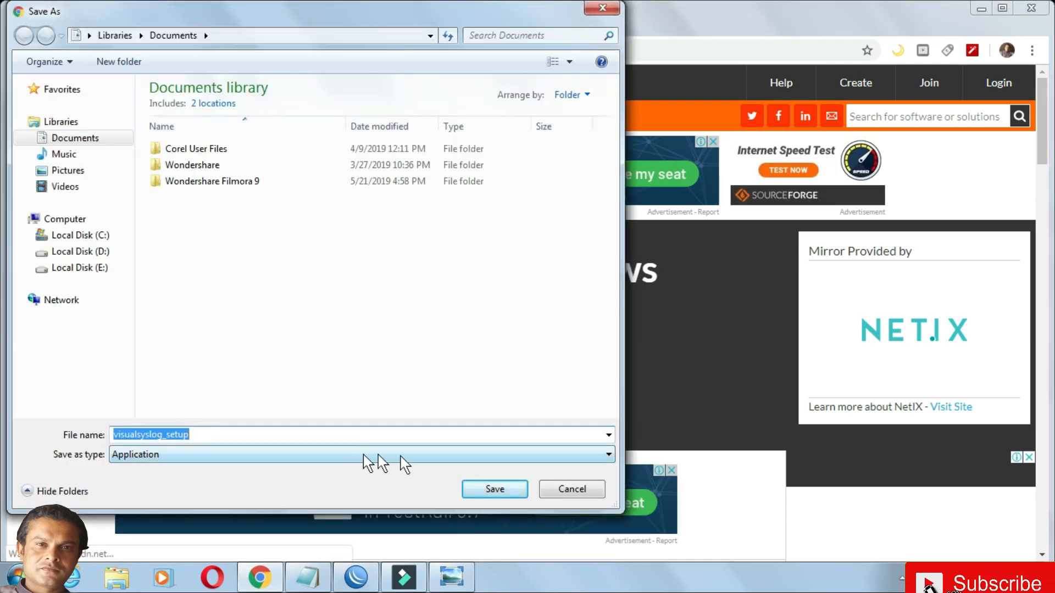
- Save visualsyslog_setup to the Documents library and run the downloaded installer
left_click(474, 491)
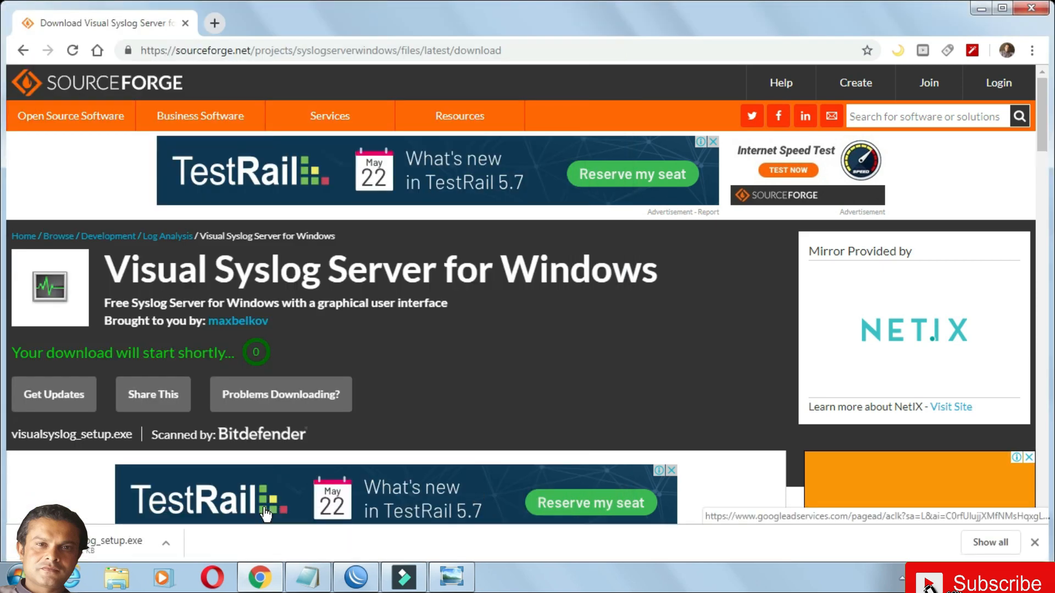
left_click(165, 544)
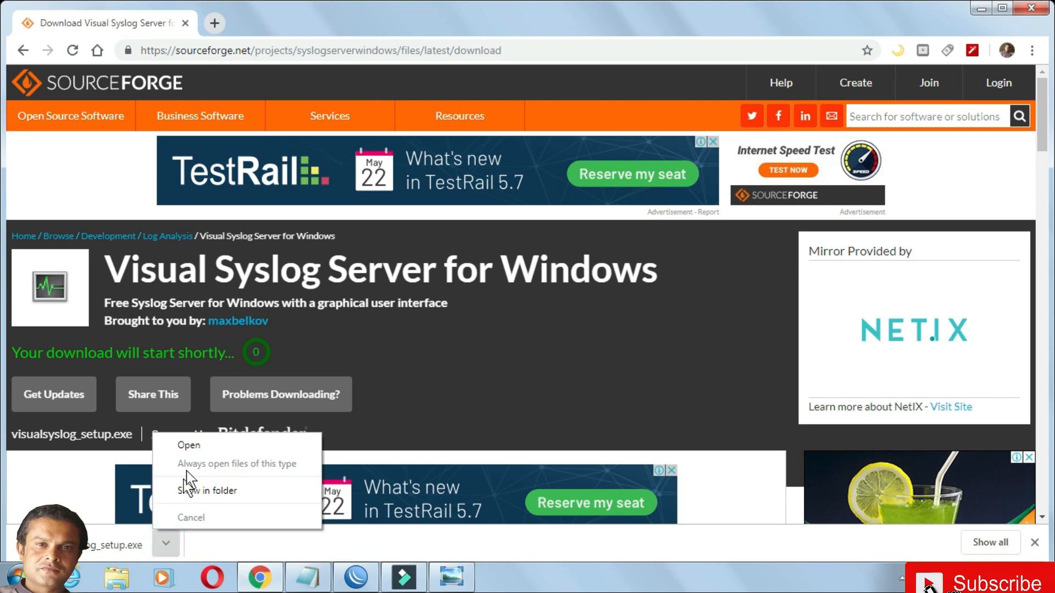
left_click(188, 444)
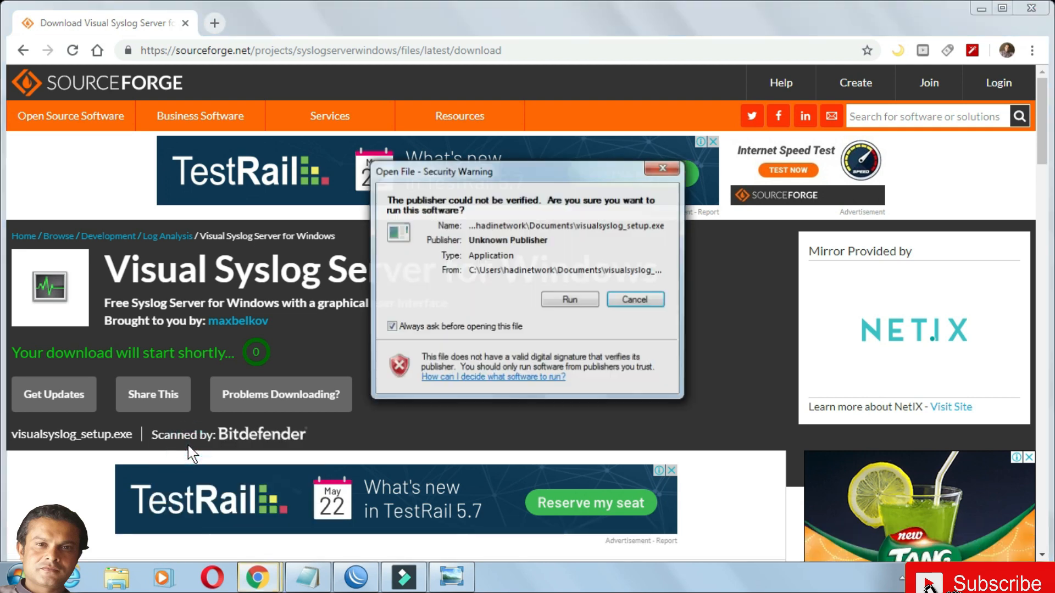
left_click(569, 300)
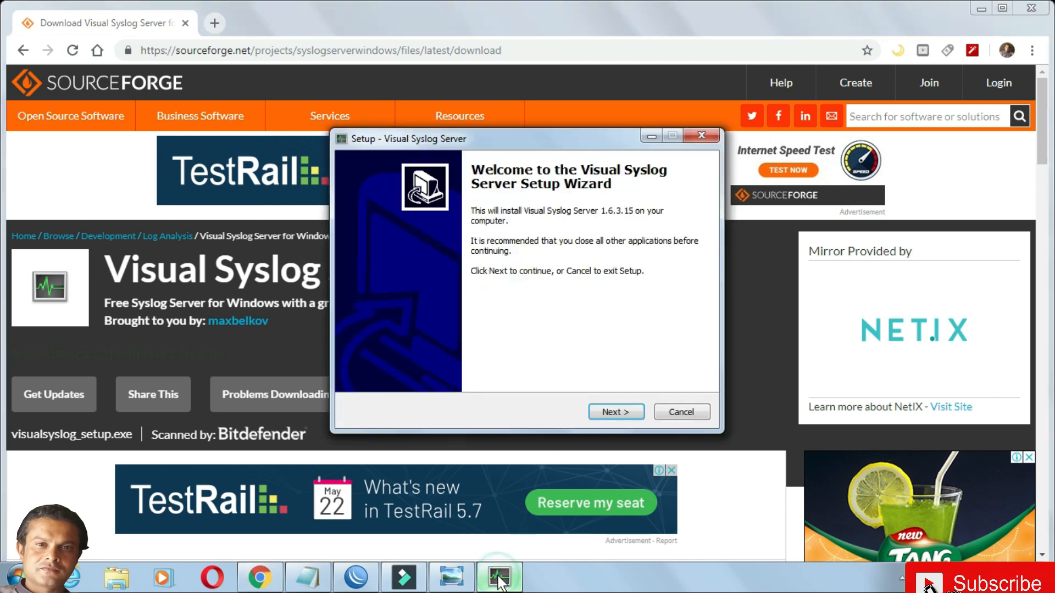
- Install Visual Syslog Server into the existing C:\Program Files (x86)\visualsyslog folder, with a Windows Firewall exception and automatic closing of running applications
left_click(615, 412)
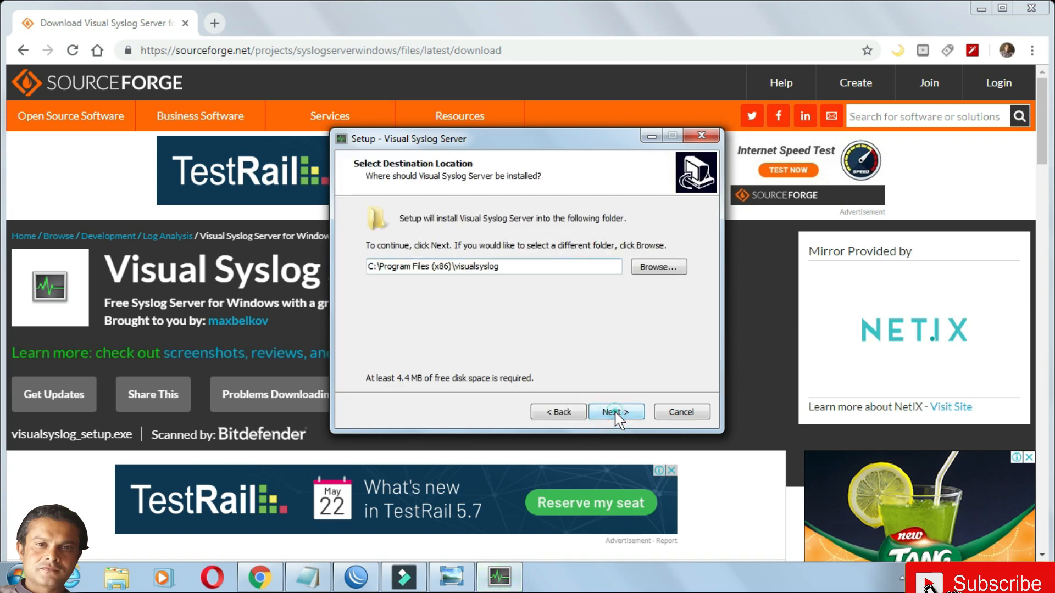
left_click(615, 412)
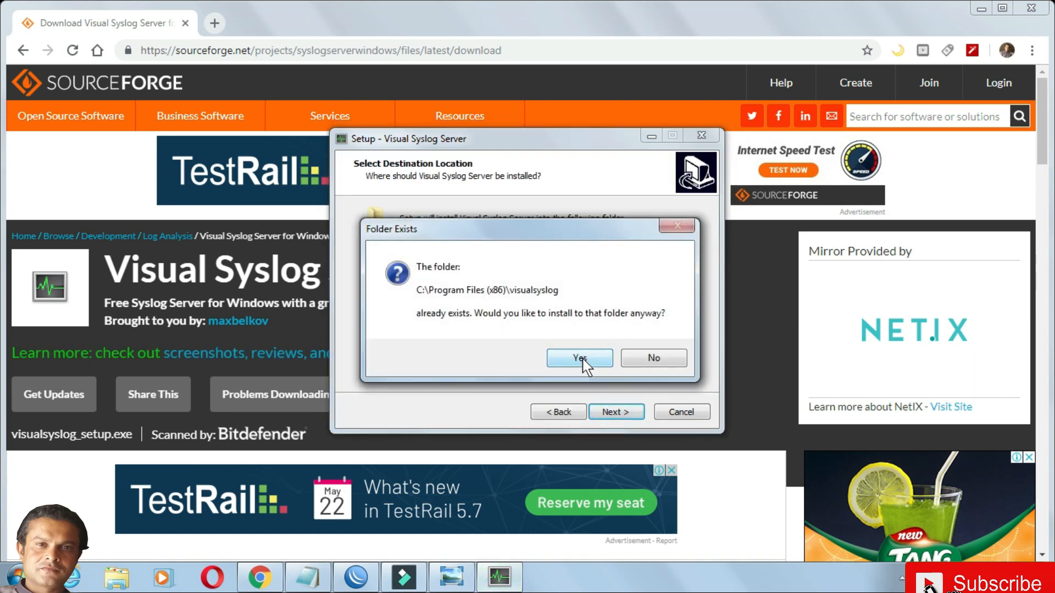
left_click(580, 358)
left_click(606, 412)
left_click(604, 411)
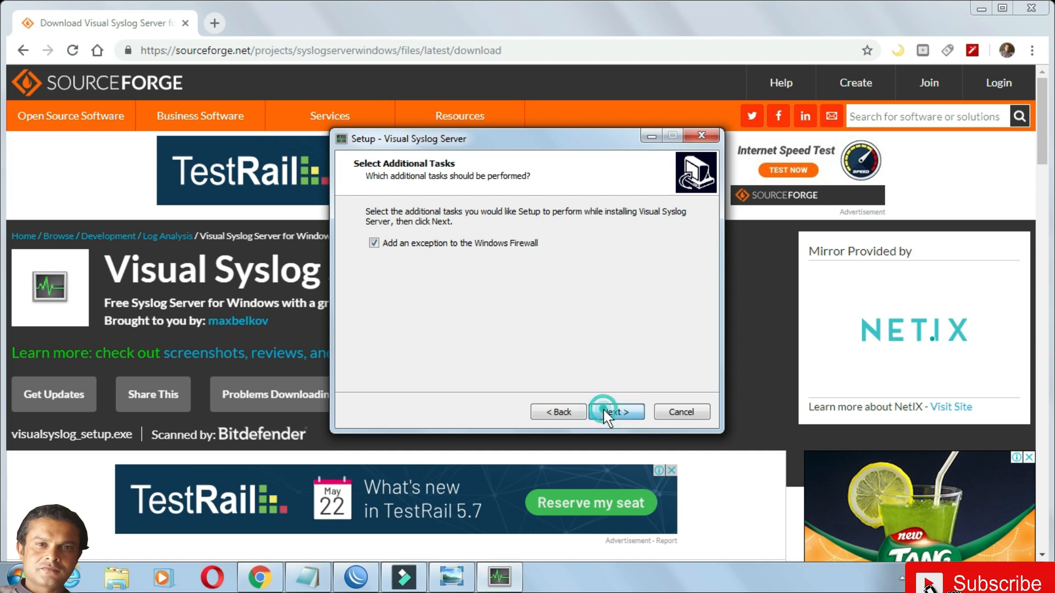
left_click(608, 413)
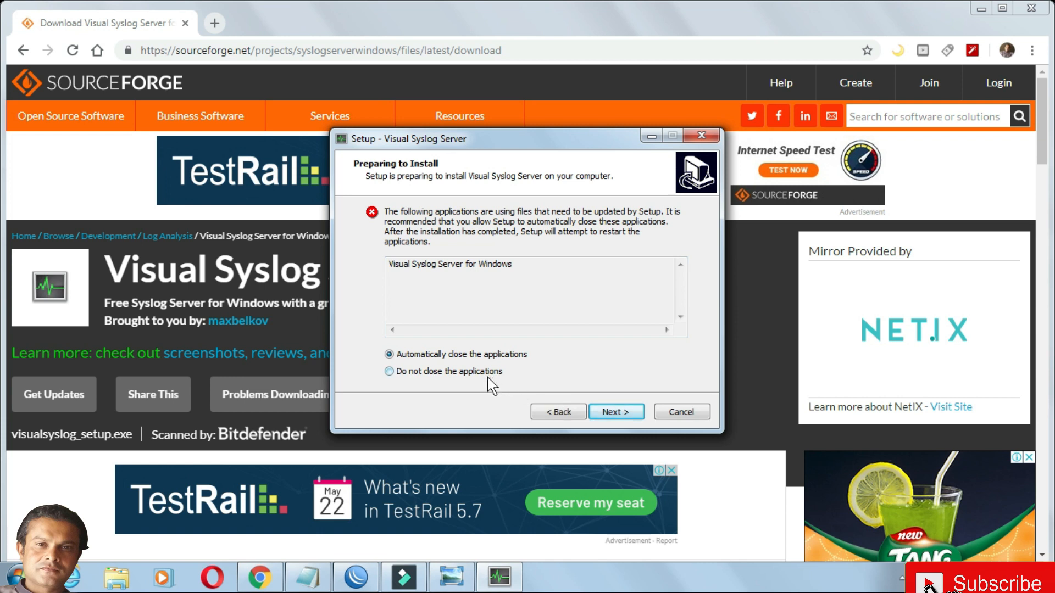
left_click(604, 419)
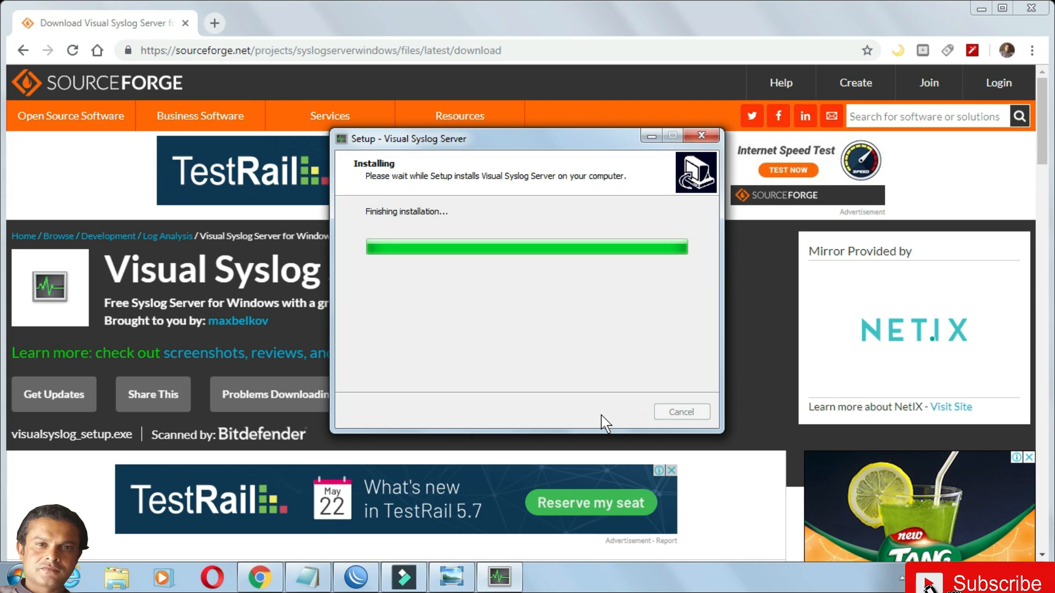
left_click(605, 414)
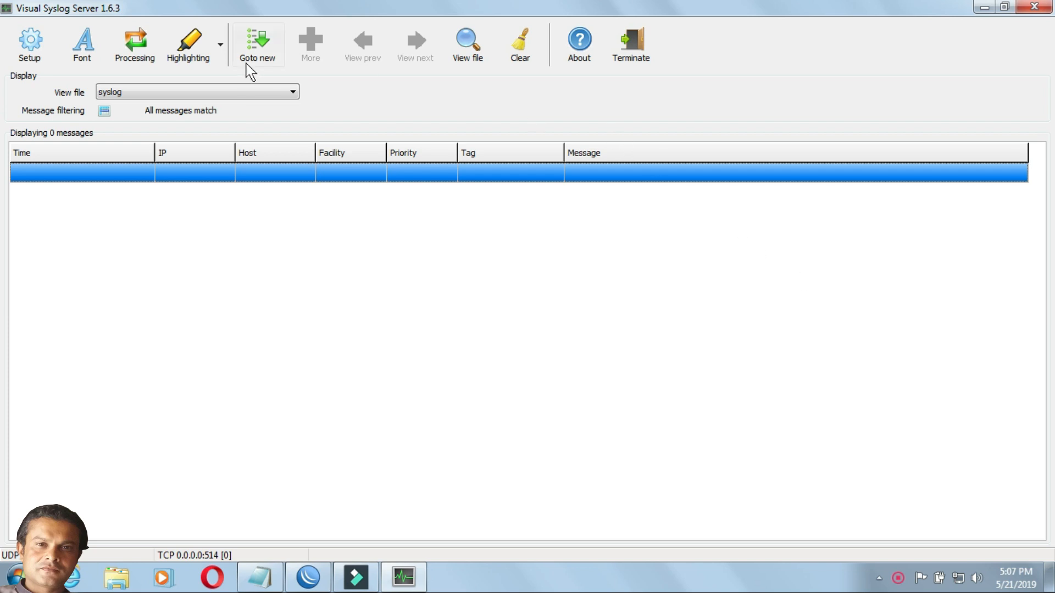
- Open the syslog server's setup and select the UDP listener interface address for editing
left_click(42, 50)
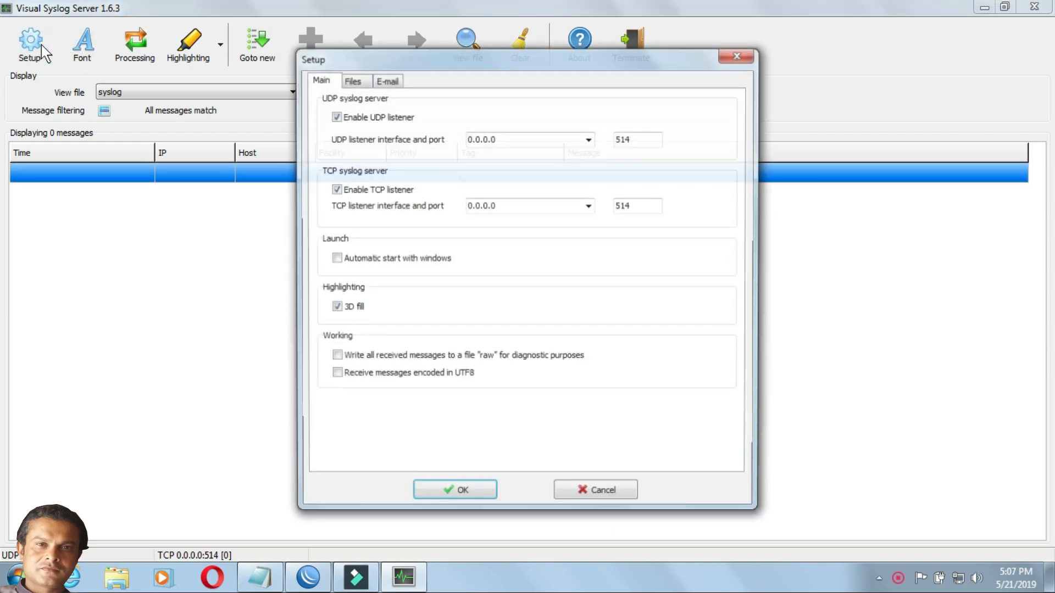
left_click(518, 140)
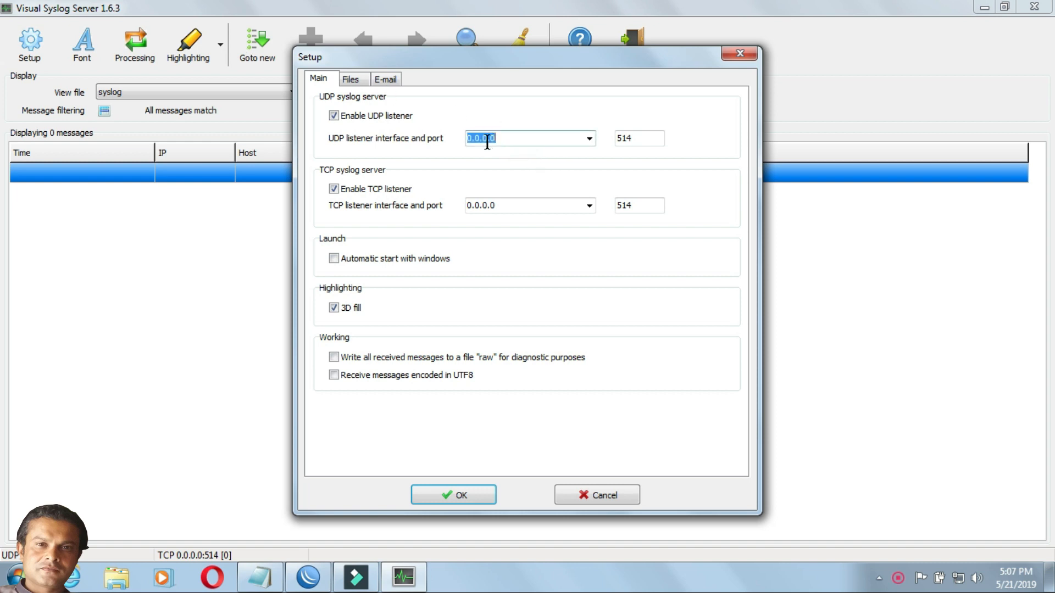
left_click(523, 135)
- Look up the computer's IPv4 address in the Local Area Connection details of the Network and Sharing Center
right_click(958, 585)
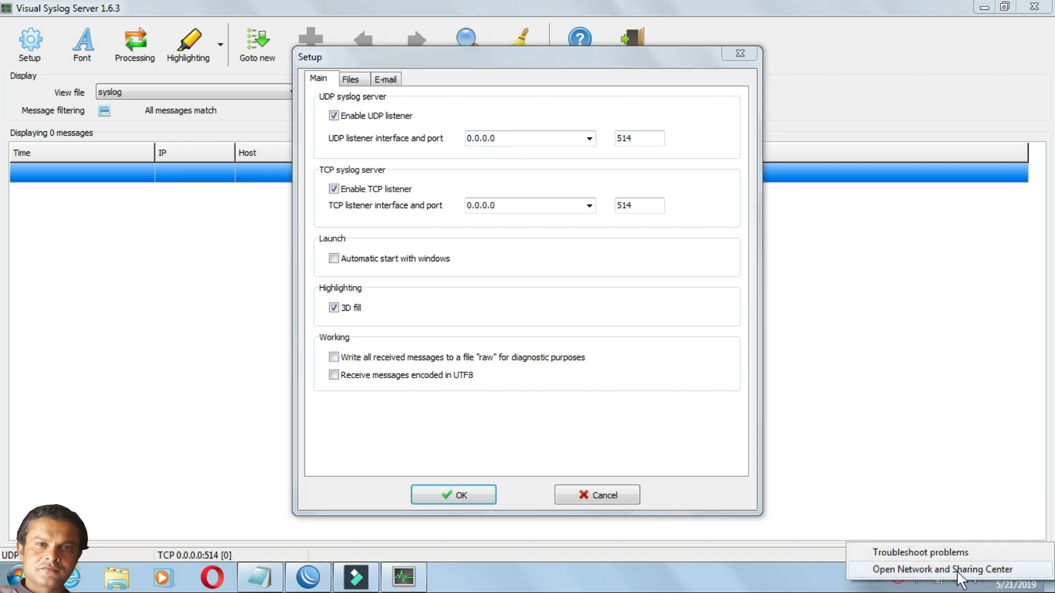
left_click(959, 572)
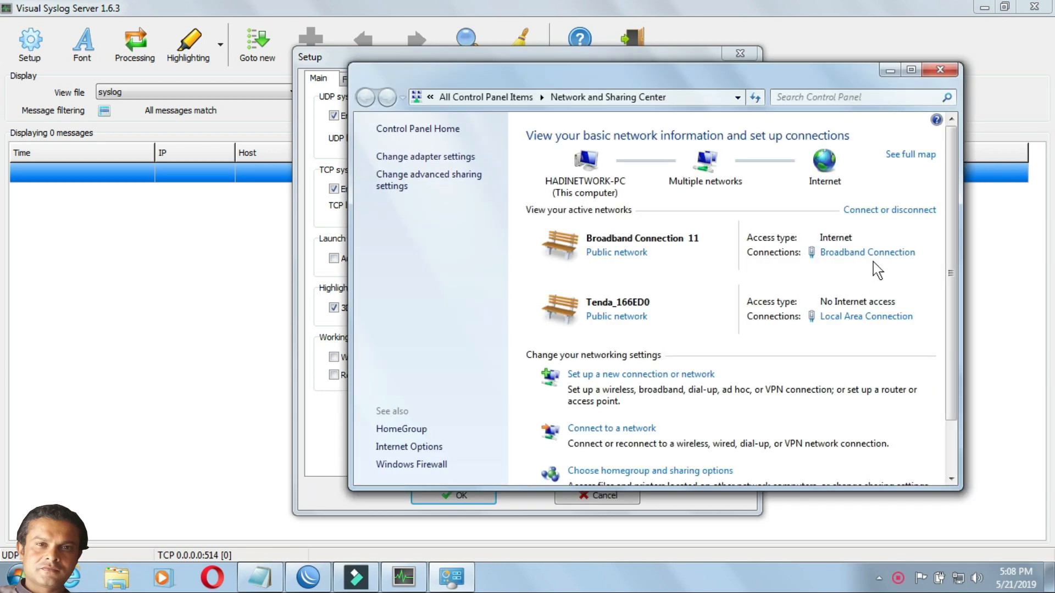
left_click(843, 320)
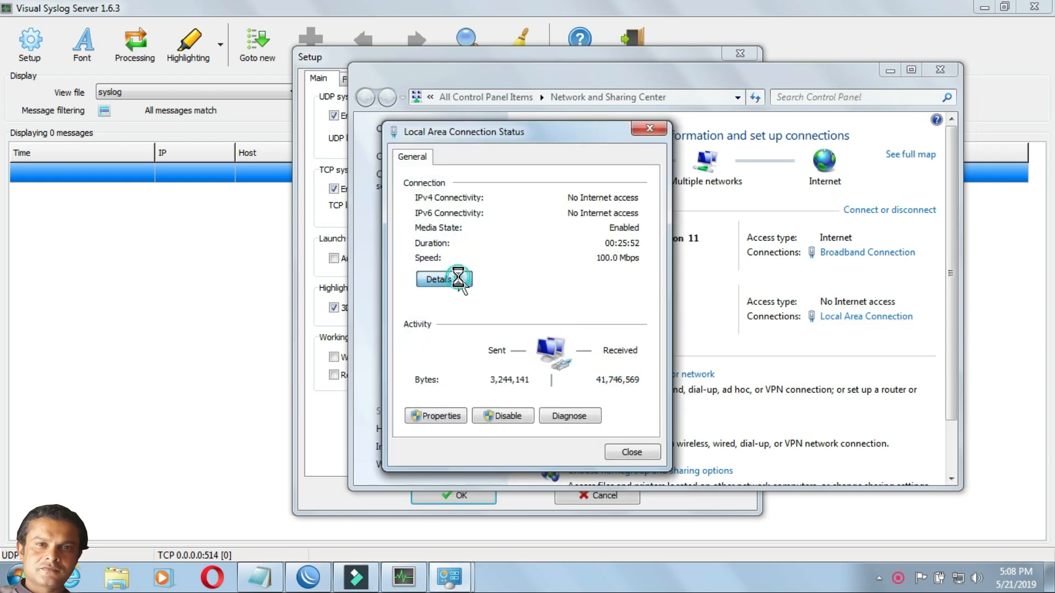
left_click(456, 279)
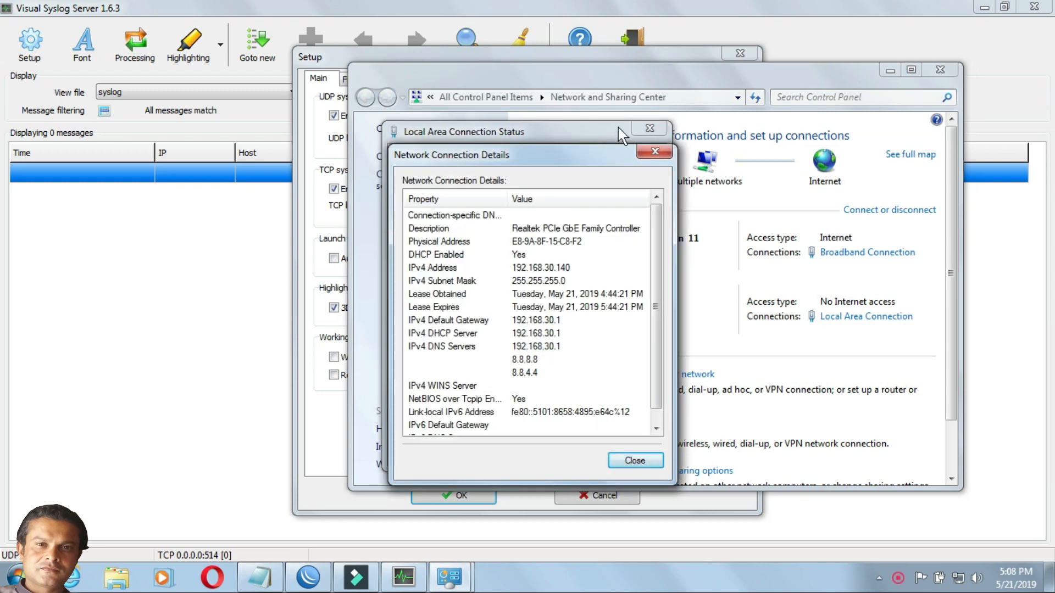
left_click(574, 269)
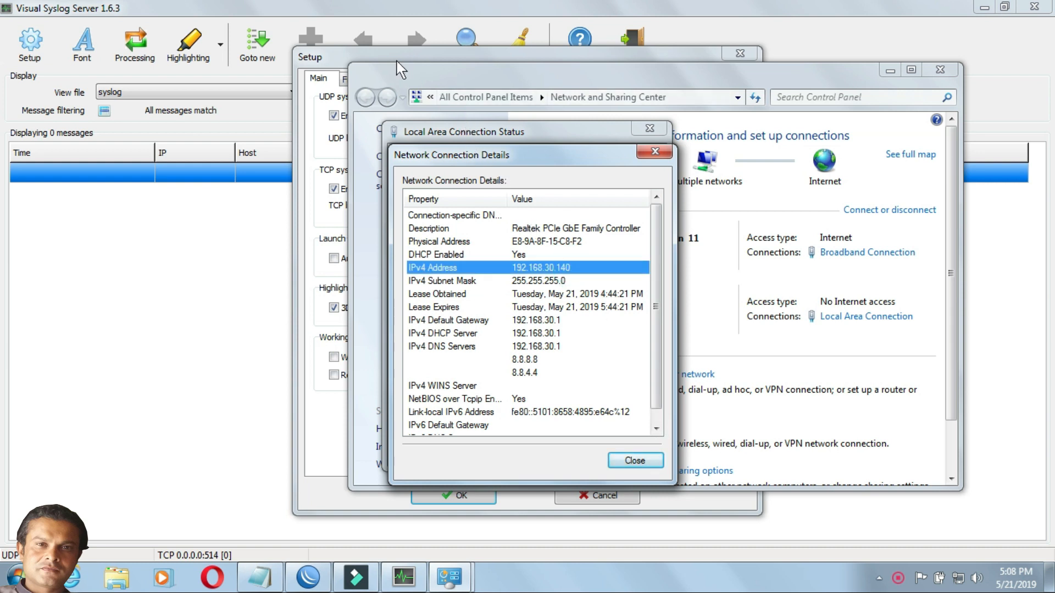
- Set the UDP listener interface to 192.168.30.140, close the network connection windows and save the syslog server setup
left_click(383, 57)
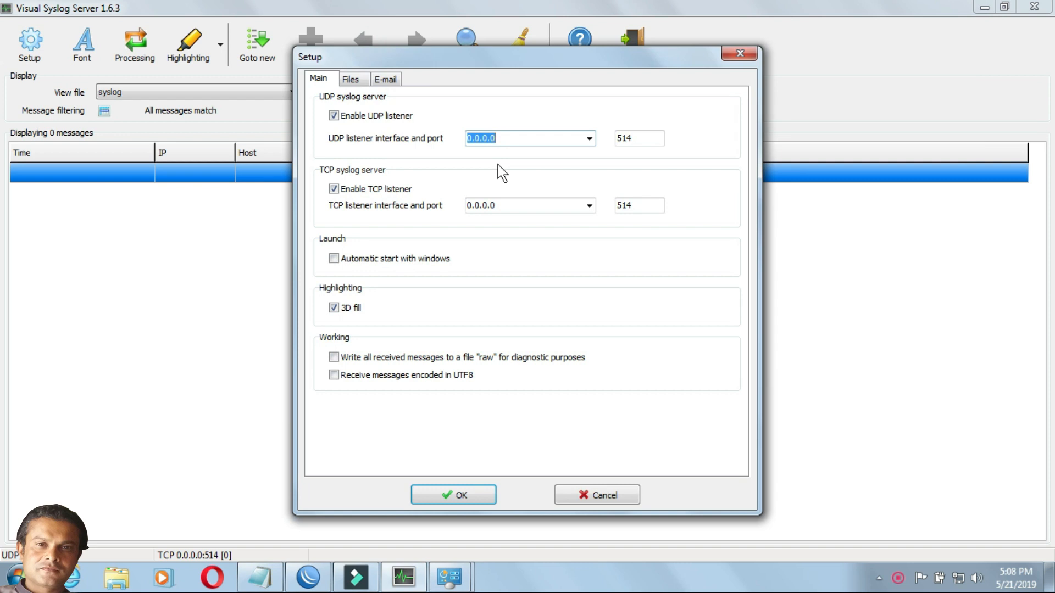
type("18")
type("92.168.30.140")
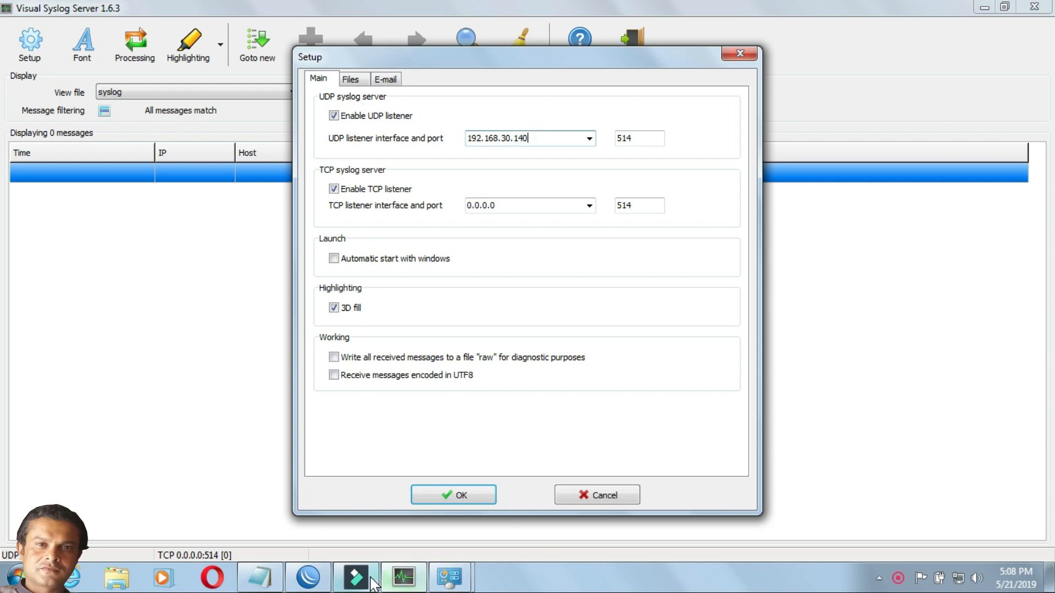
mouse_move(449, 587)
left_click(508, 530)
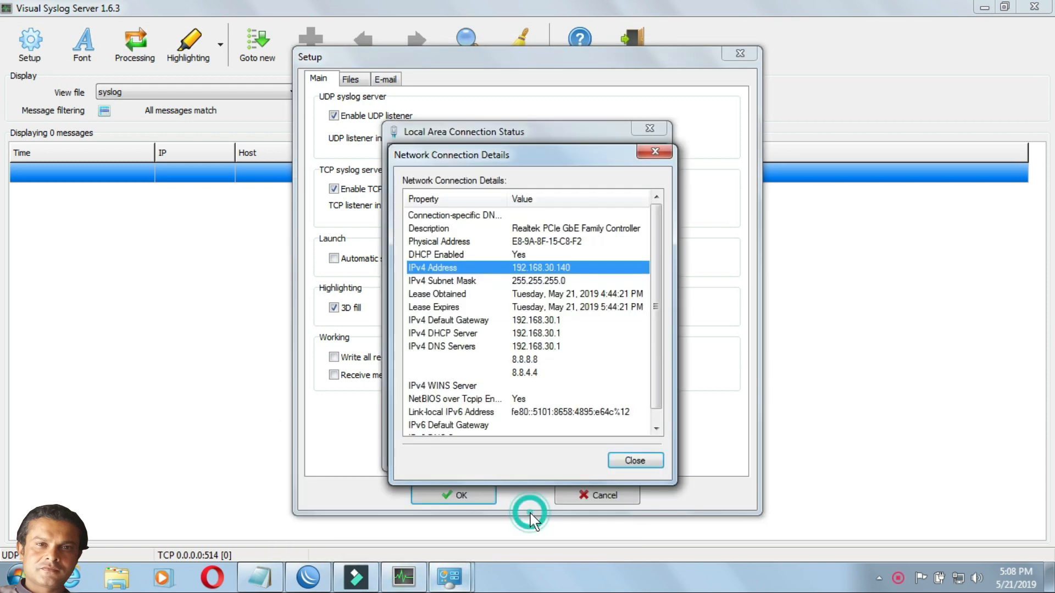
left_click(636, 462)
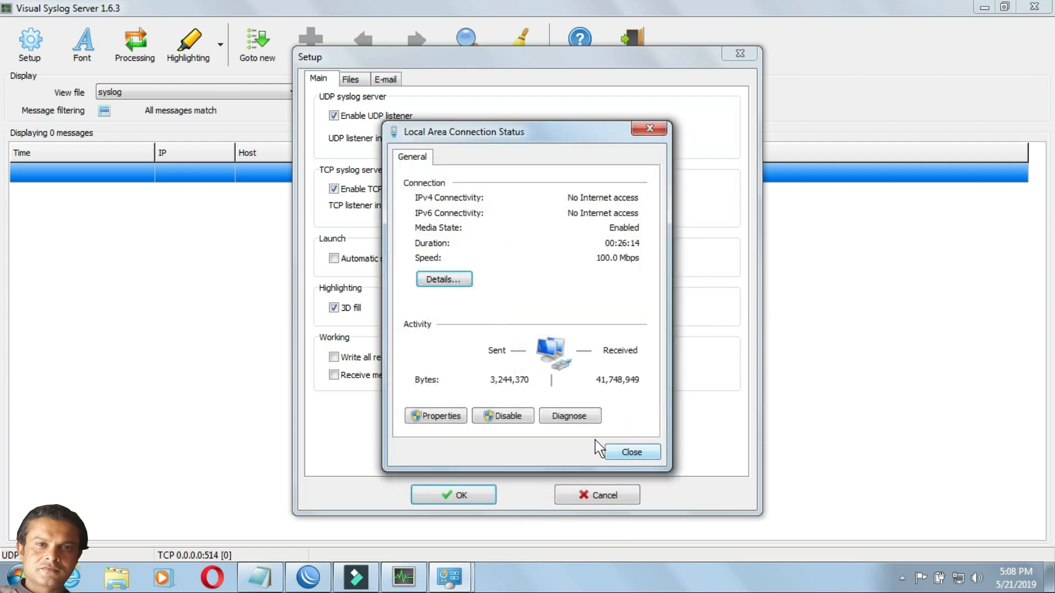
left_click(621, 452)
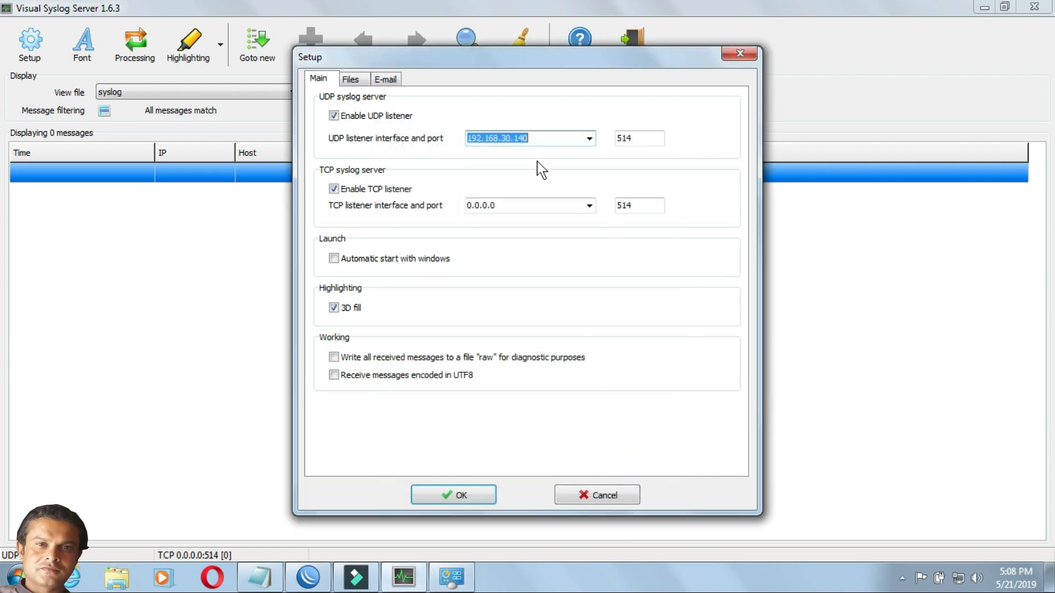
left_click(466, 497)
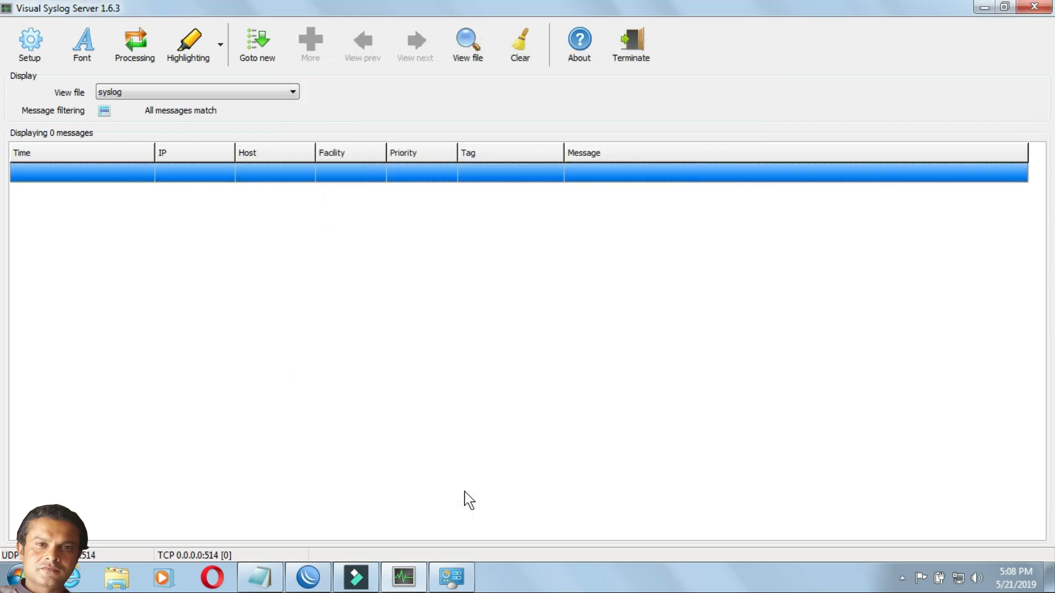
- Switch to WinBox and reopen the router's system logging settings at the list of log actions
left_click(309, 576)
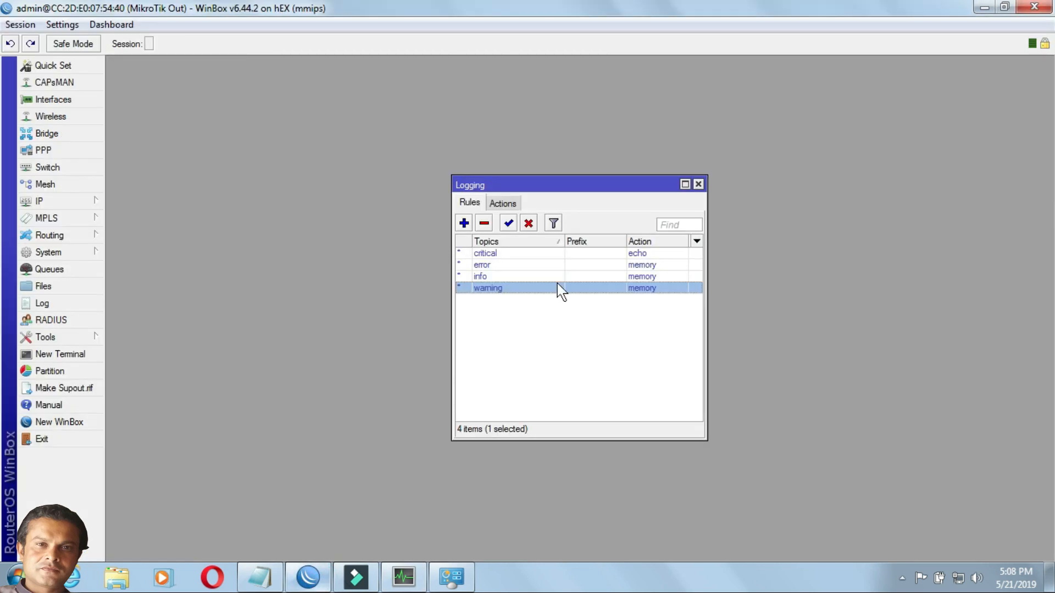
left_click(699, 184)
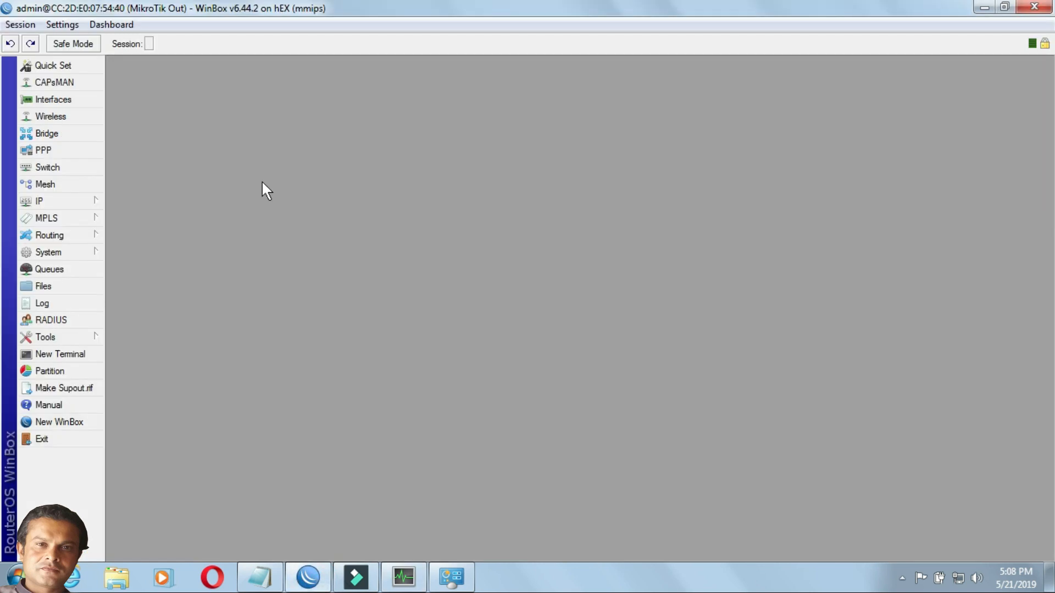
left_click(74, 250)
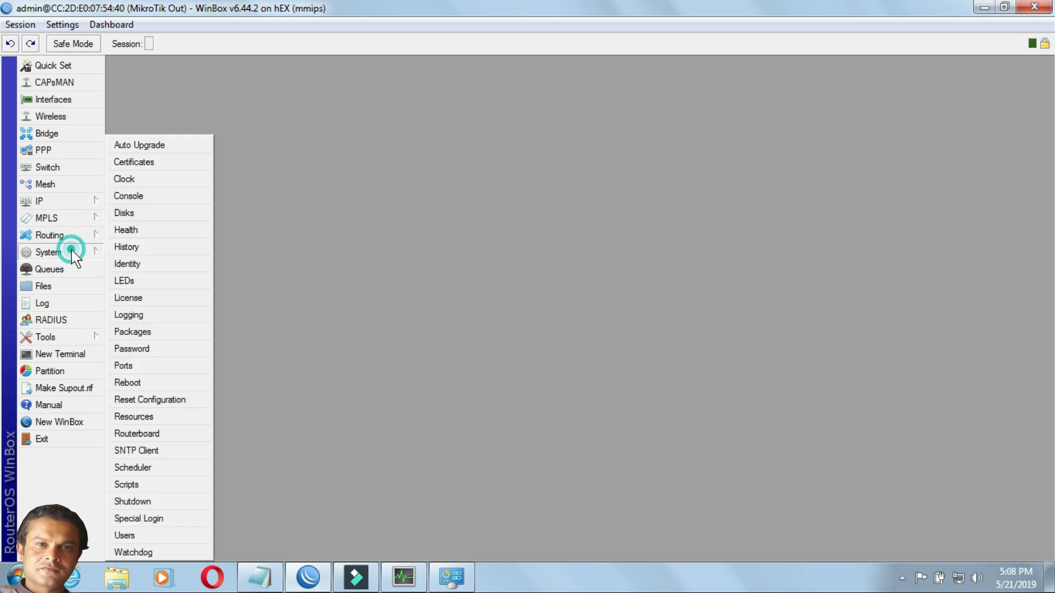
left_click(139, 318)
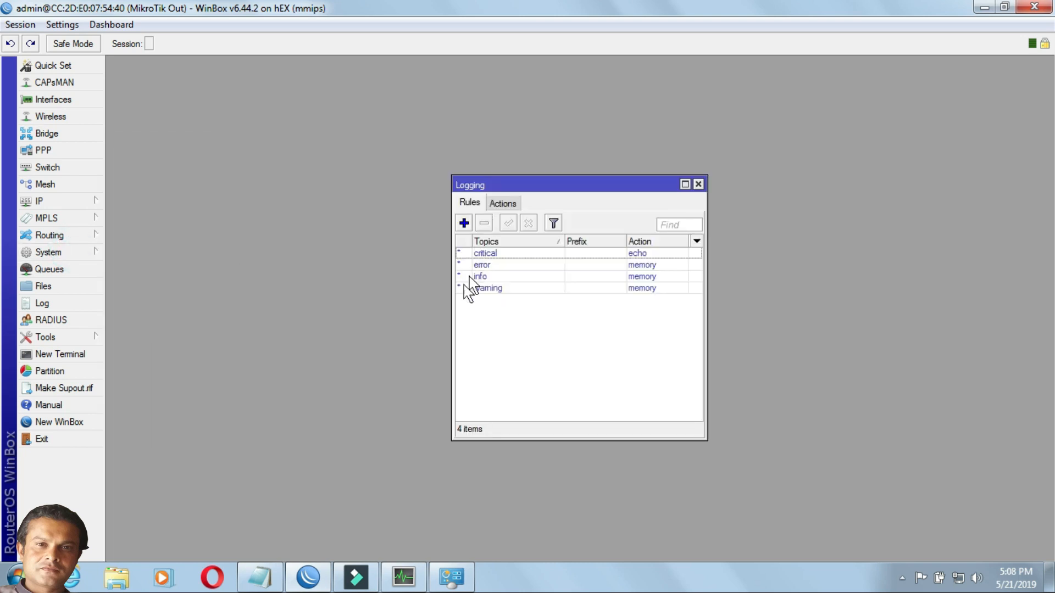
left_click_drag(454, 291, 397, 302)
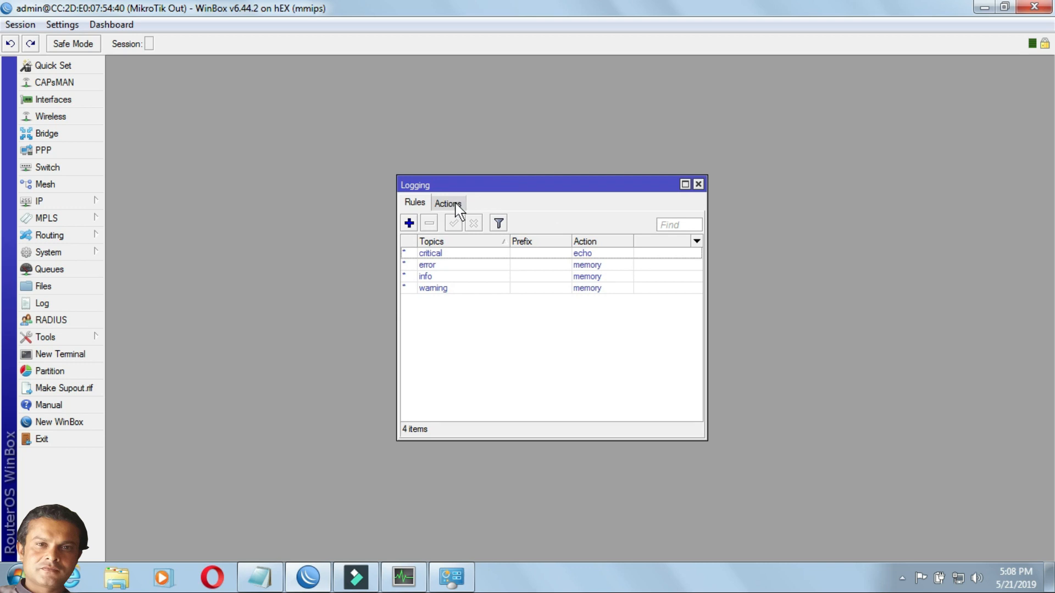
left_click(450, 204)
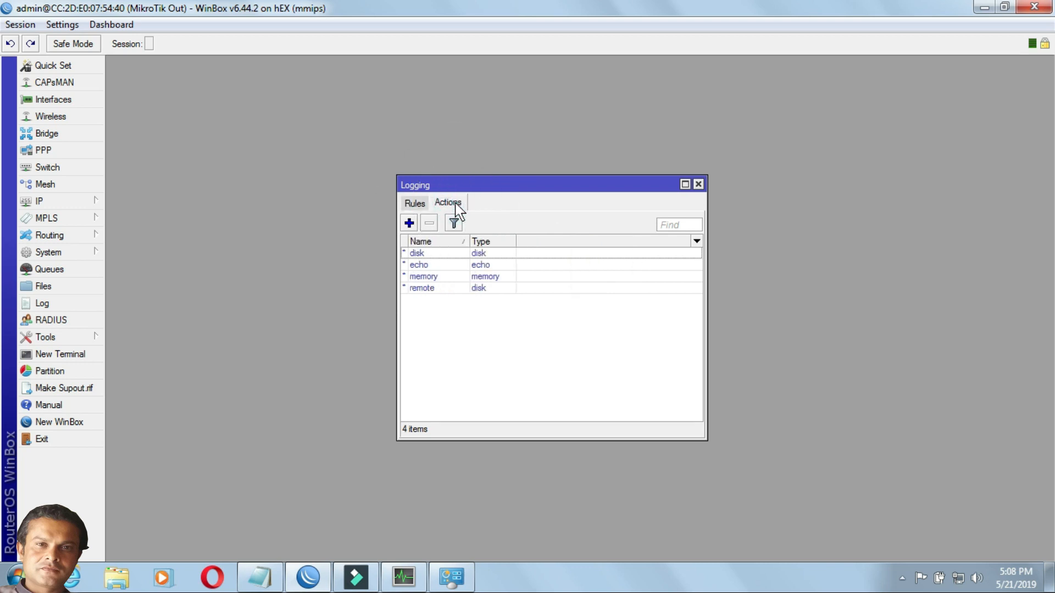
- Open the log action named remote and change its type from disk storage to remote
left_click(446, 289)
double_click(446, 290)
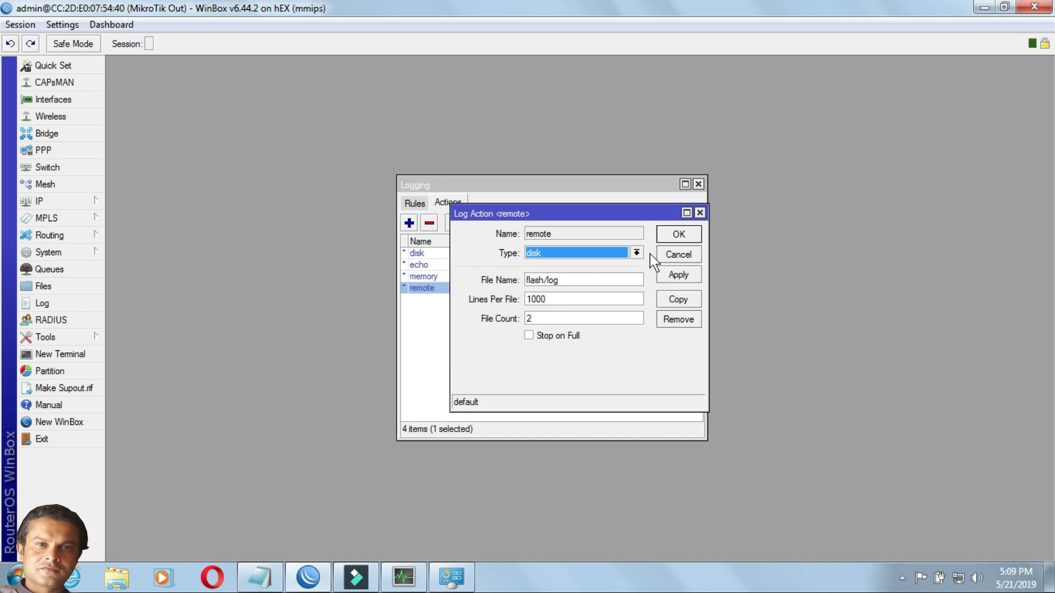
left_click(636, 254)
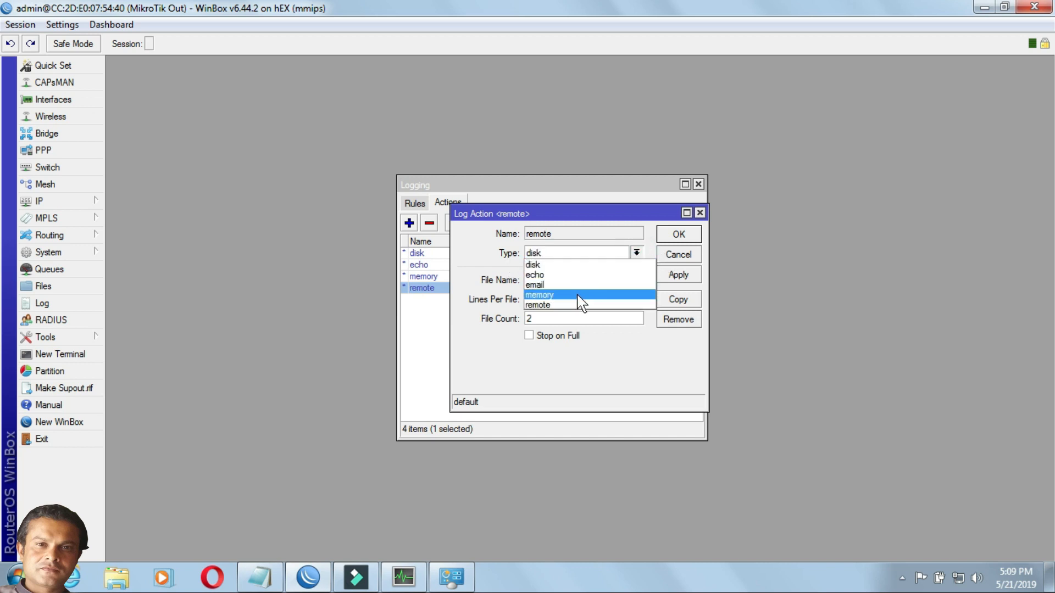
left_click(574, 304)
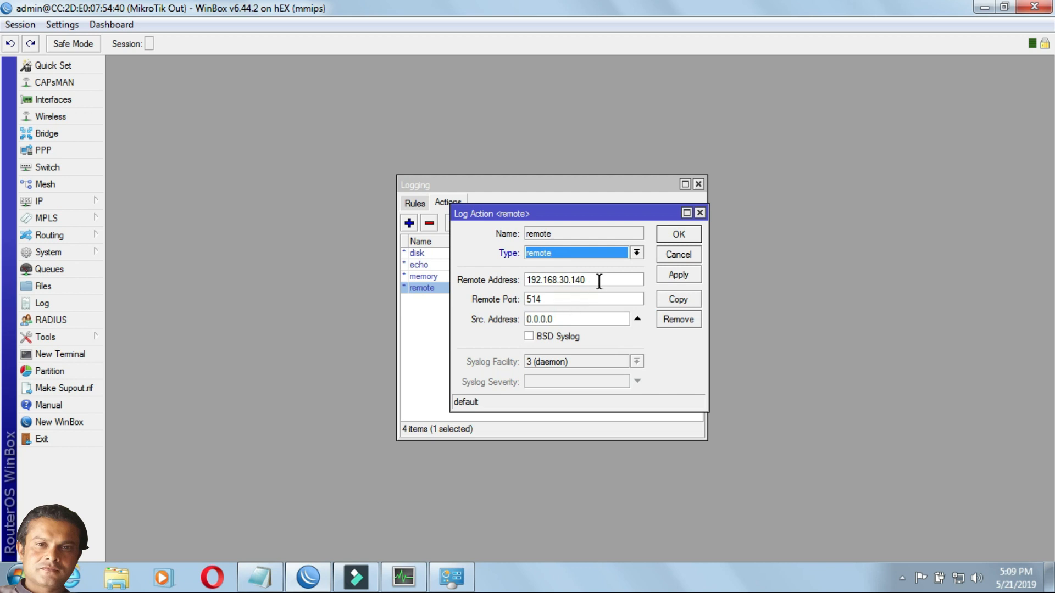
- Check the log action's remote address against the UDP listener interface in the Visual Syslog Server setup, and return to WinBox
left_click_drag(600, 281, 519, 289)
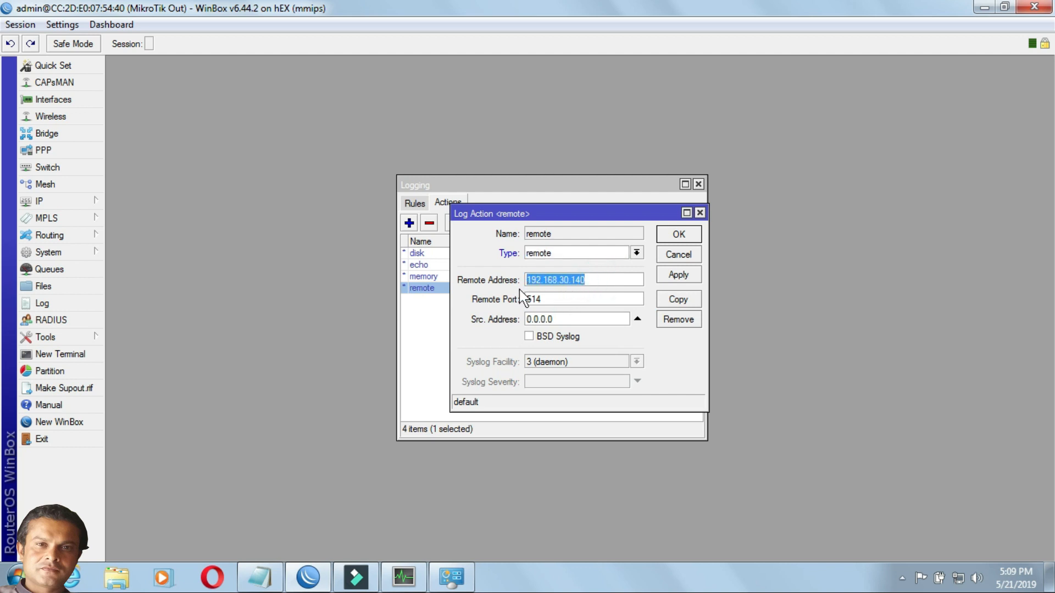
left_click(596, 281)
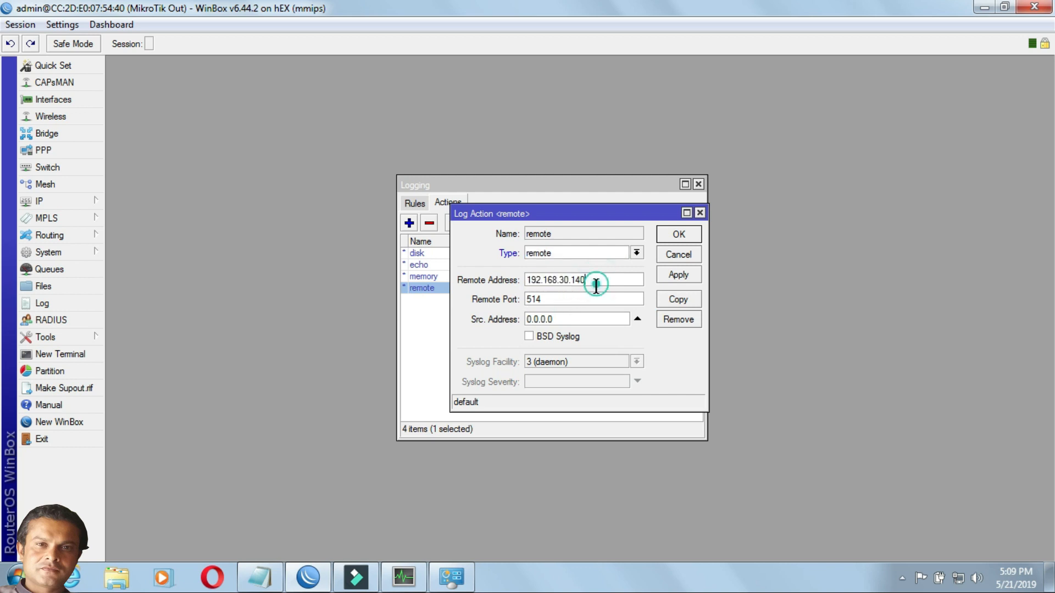
left_click(419, 587)
left_click(30, 50)
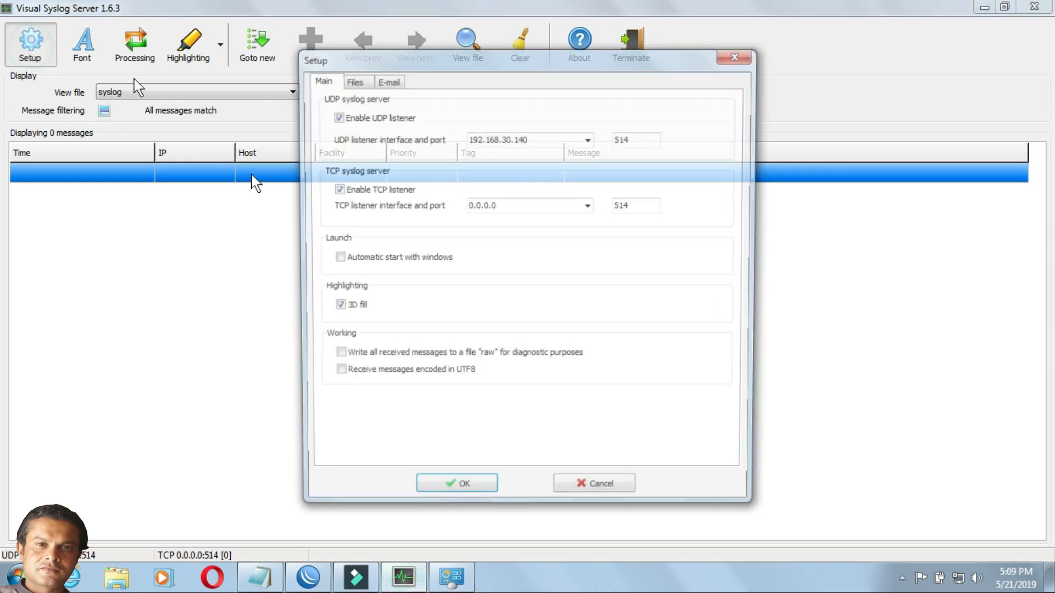
left_click(309, 577)
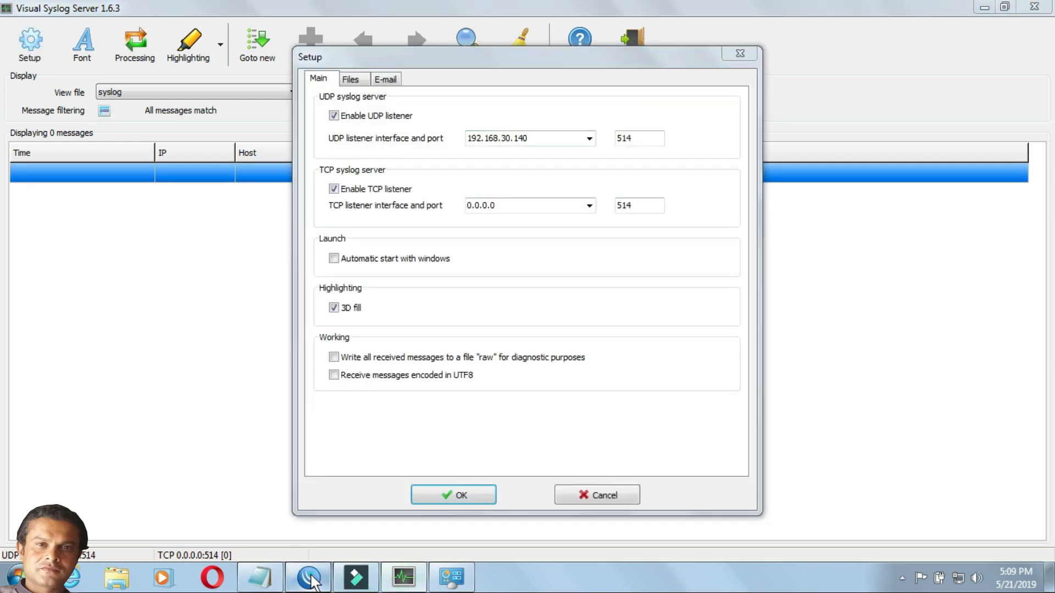
- Apply and save the remote log action with remote address 192.168.30.140 and port 514
double_click(593, 281)
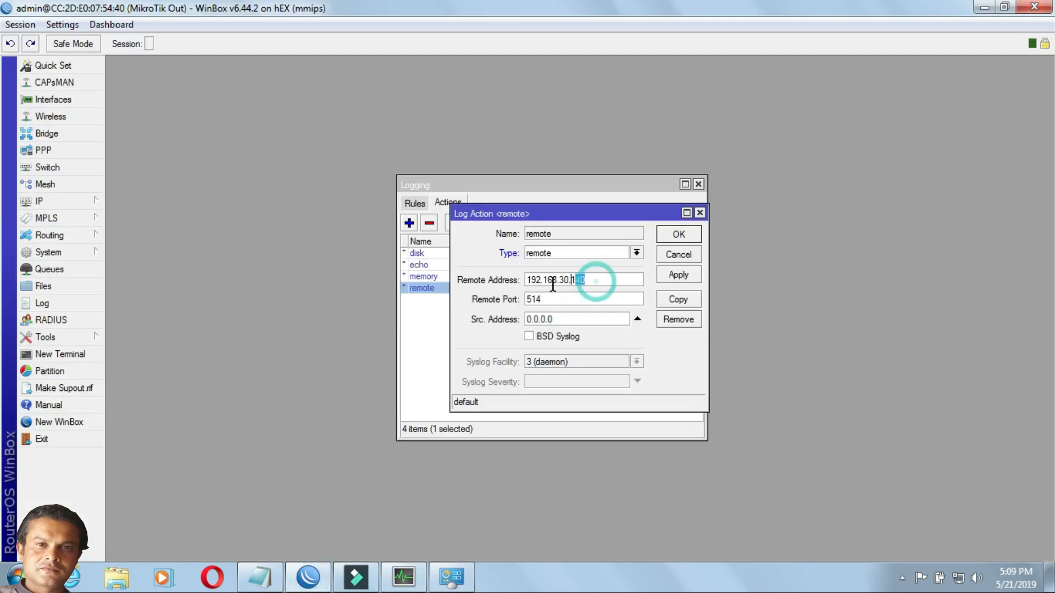
left_click(686, 277)
left_click(682, 237)
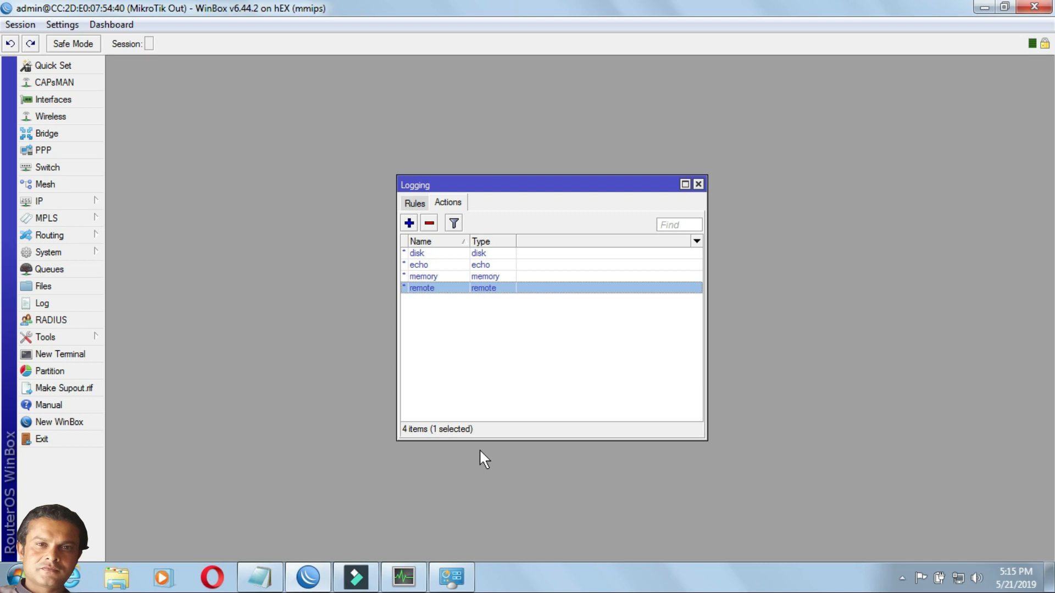
- Glance at the syslog server's message list, return to WinBox and review the router's critical, error, info and warning logging rules
left_click(406, 584)
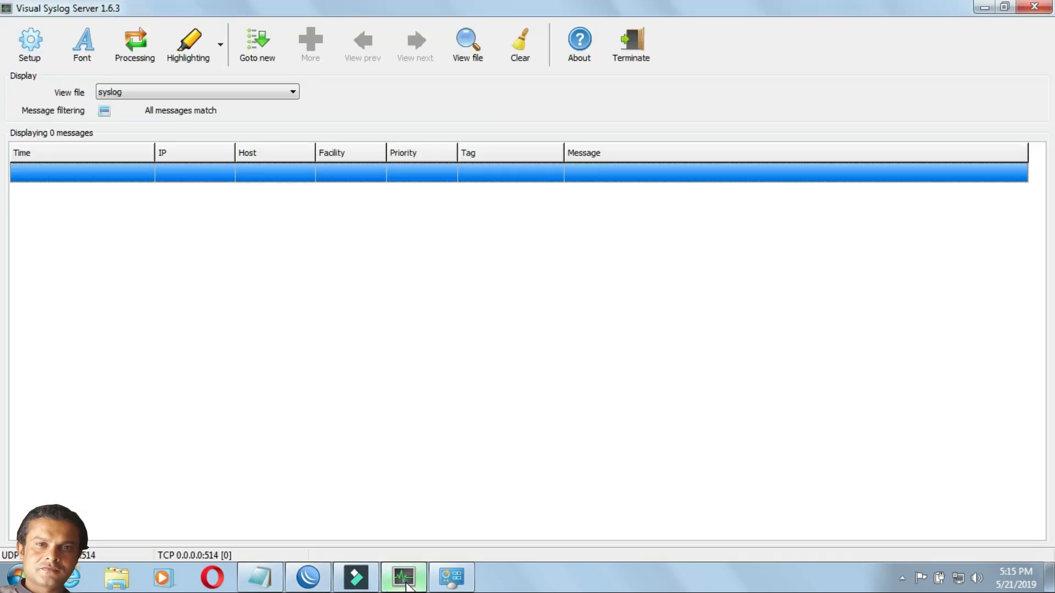
left_click(406, 584)
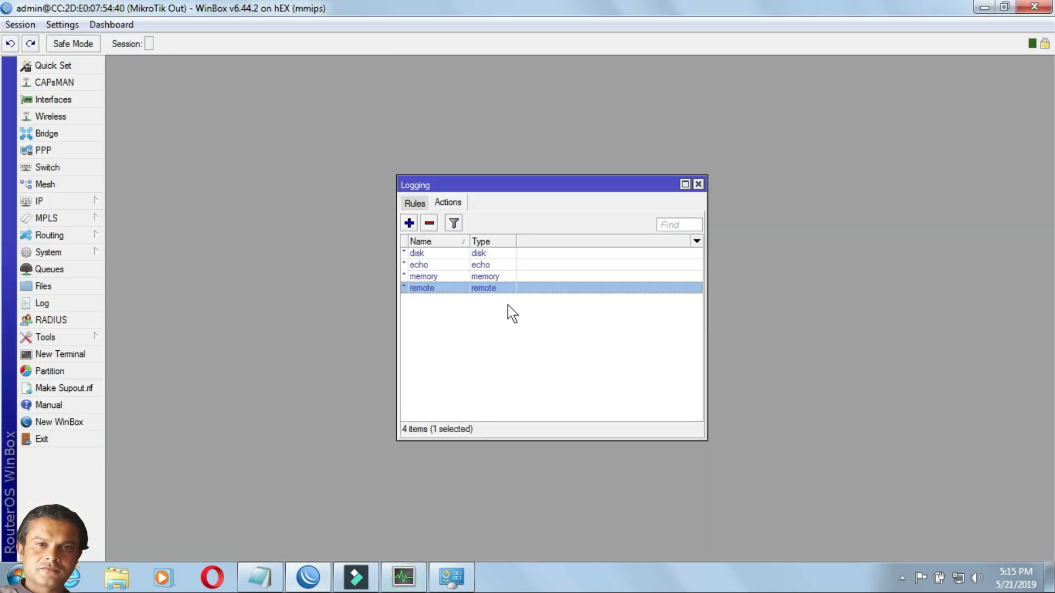
left_click(415, 205)
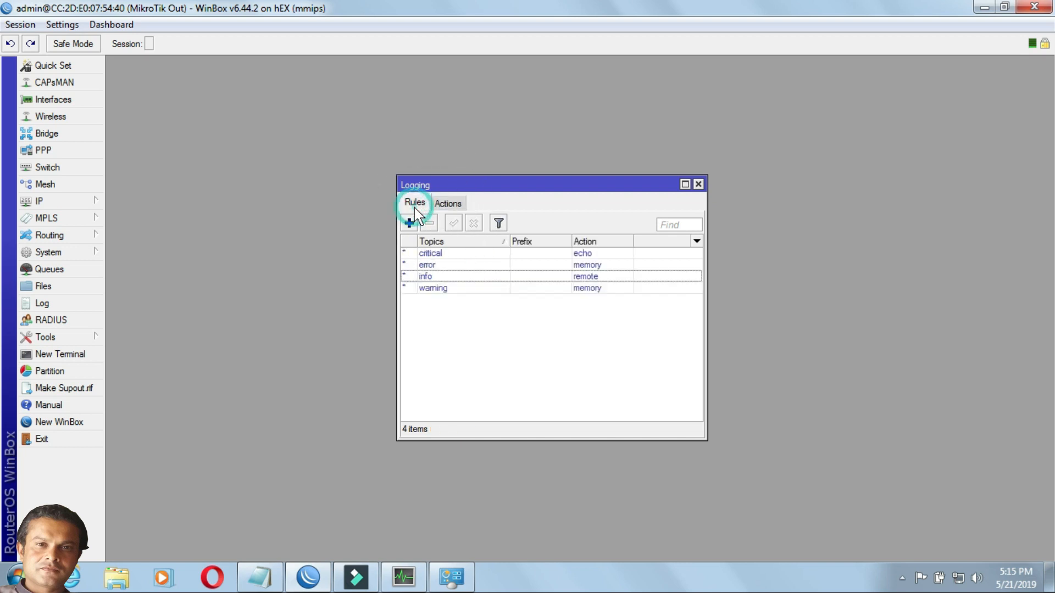
left_click_drag(397, 287, 318, 291)
left_click(350, 253)
left_click(348, 265)
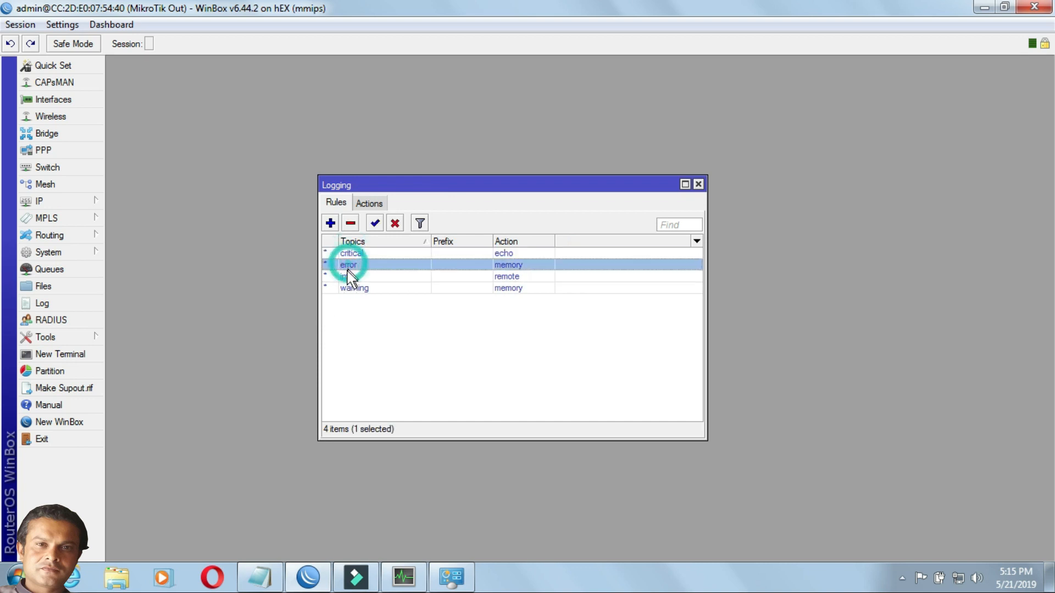
left_click(348, 276)
left_click(348, 288)
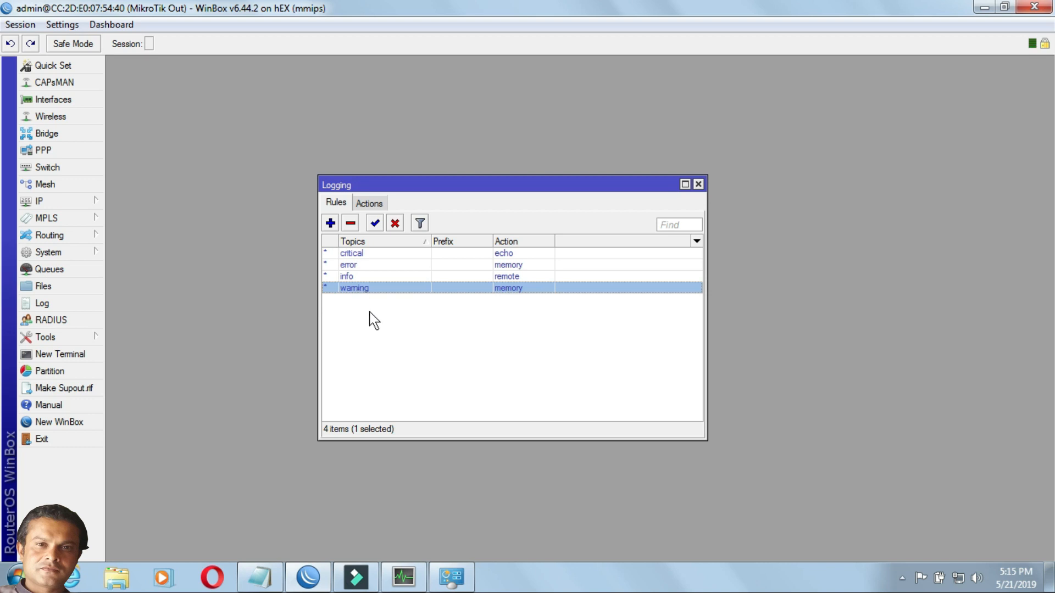
- Add a new log rule with the topic firewall and the action remote, and save it
left_click(331, 223)
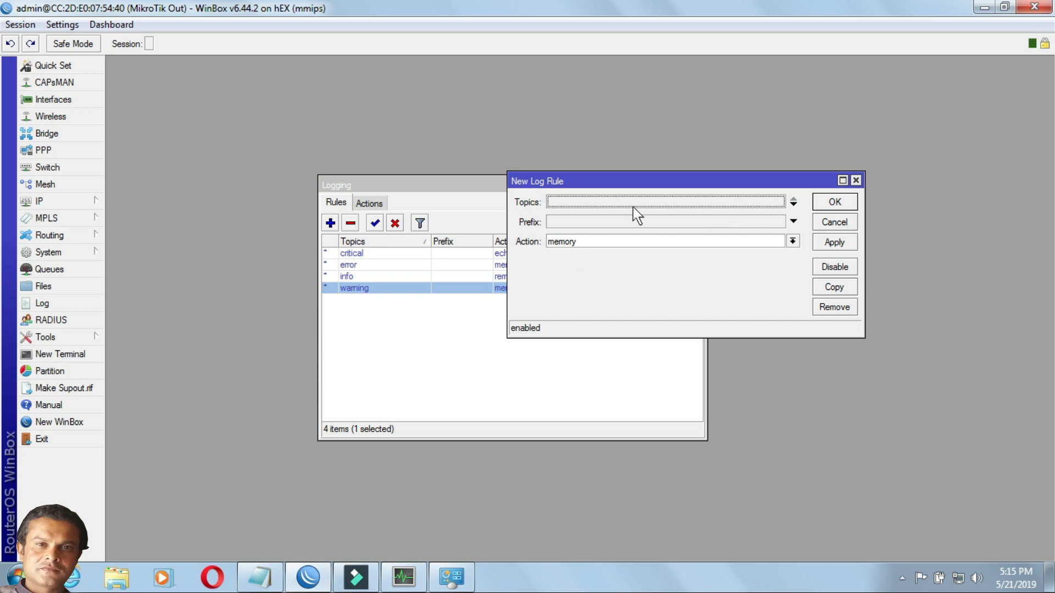
left_click(793, 204)
left_click(779, 203)
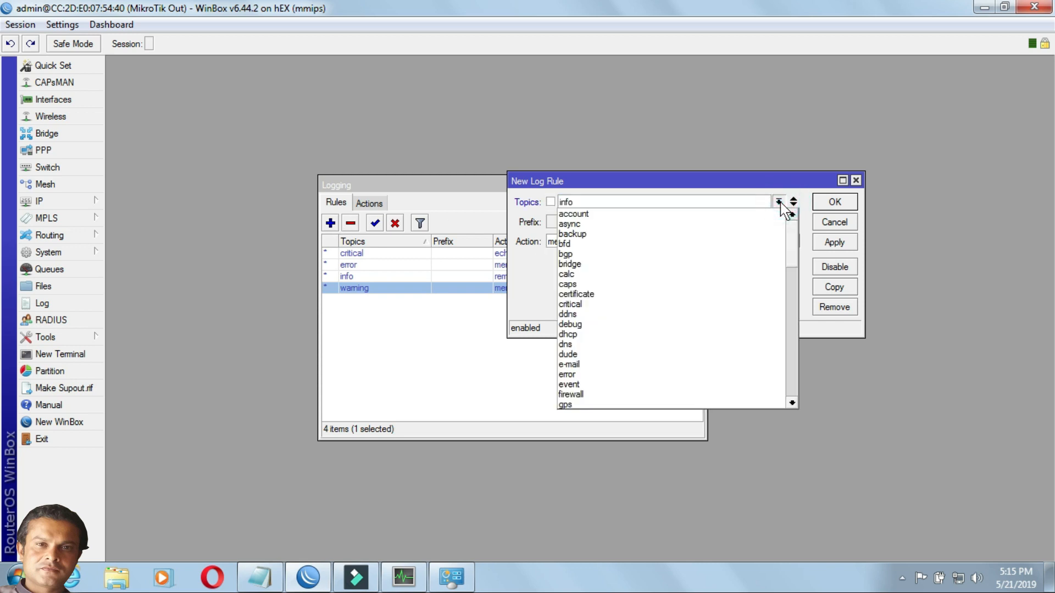
key("f")
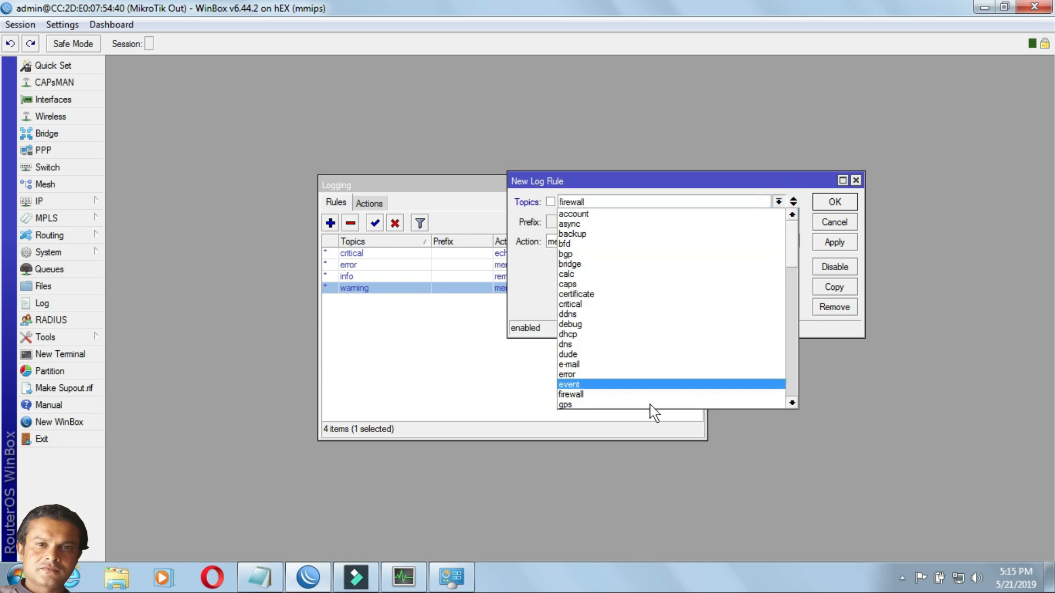
left_click(624, 395)
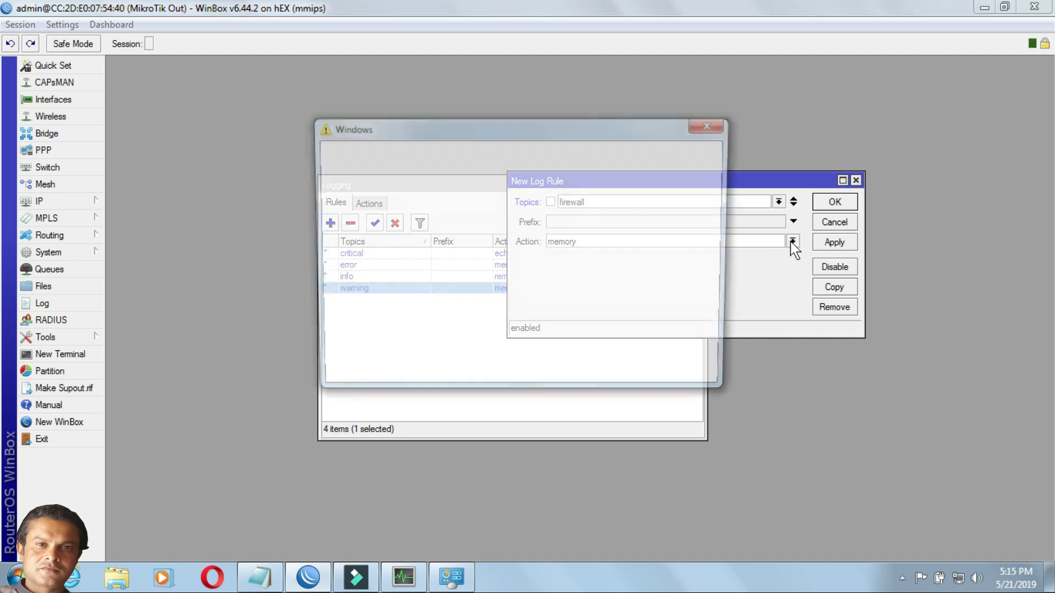
left_click(792, 242)
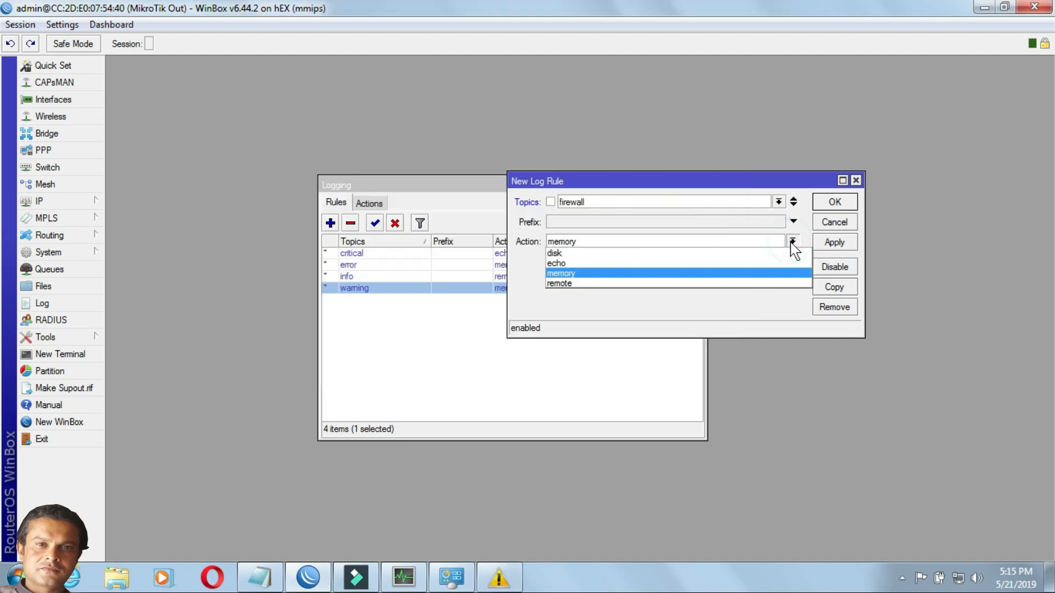
left_click(684, 283)
left_click(836, 242)
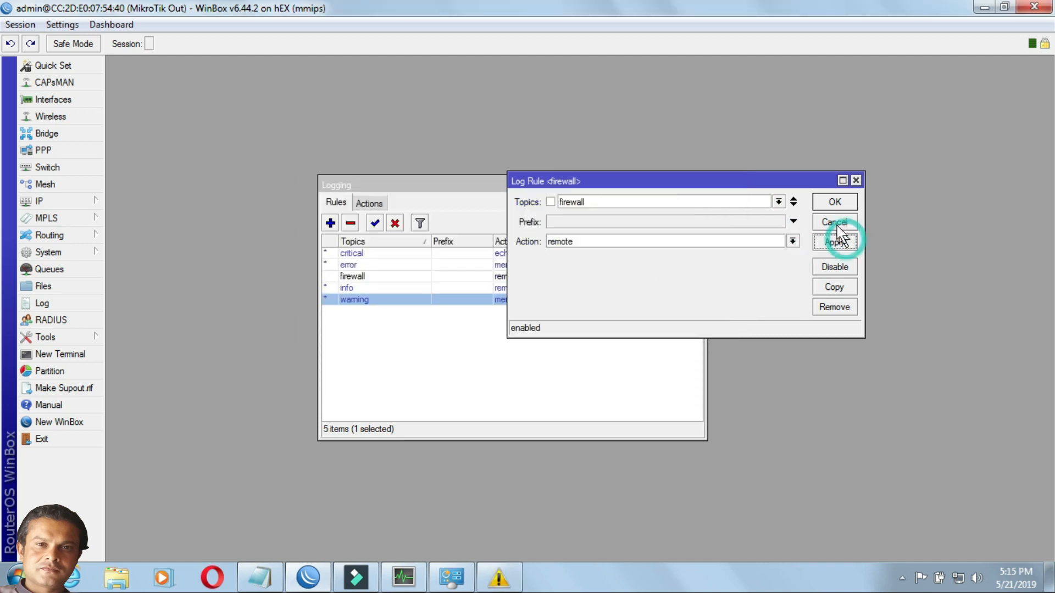
left_click(834, 202)
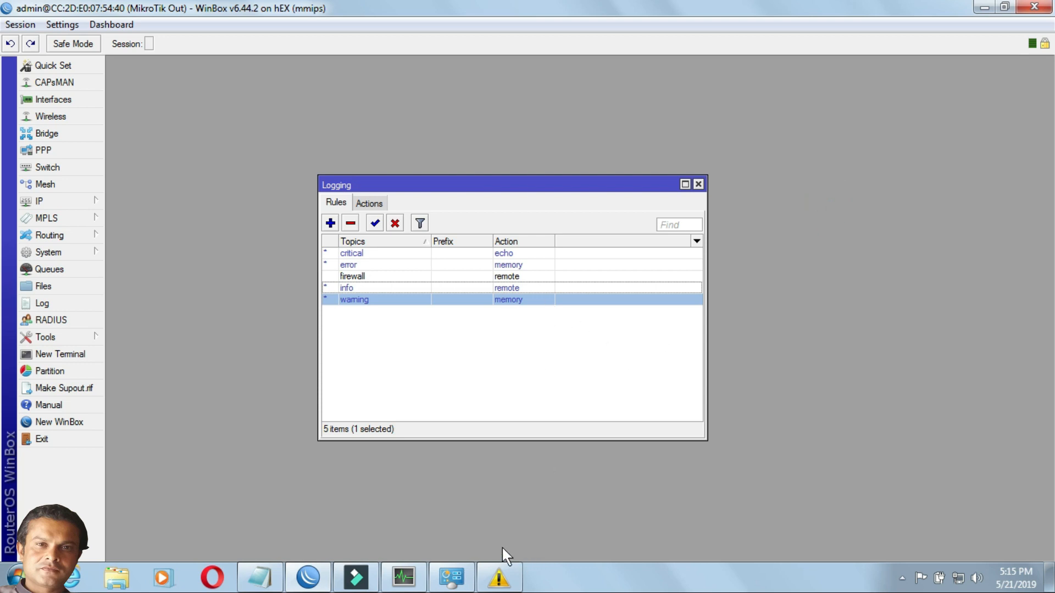
- Switch to Visual Syslog Server and look through the log messages received from the router
left_click(407, 578)
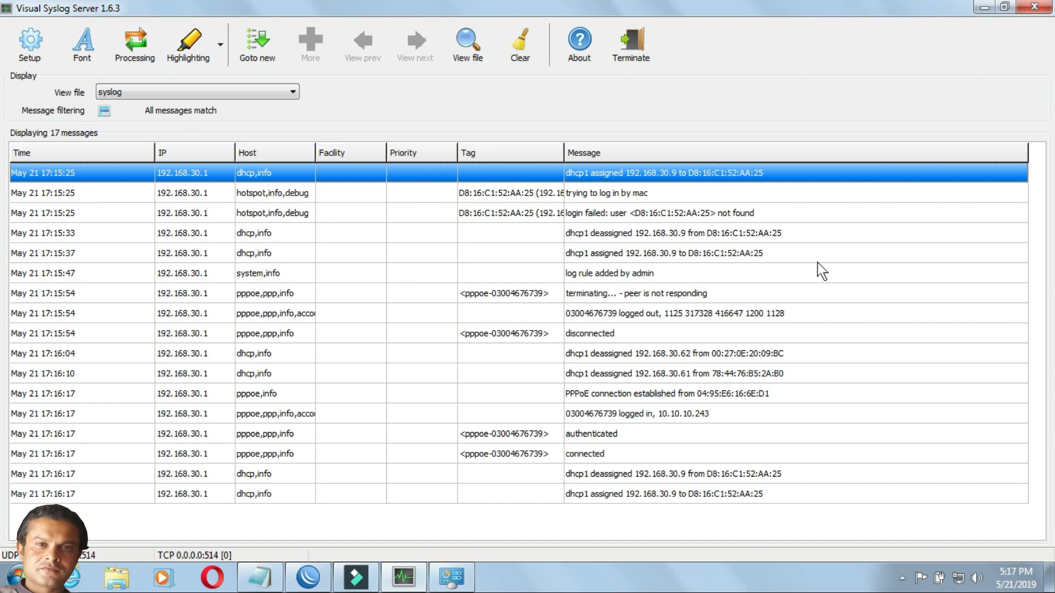
left_click(304, 253)
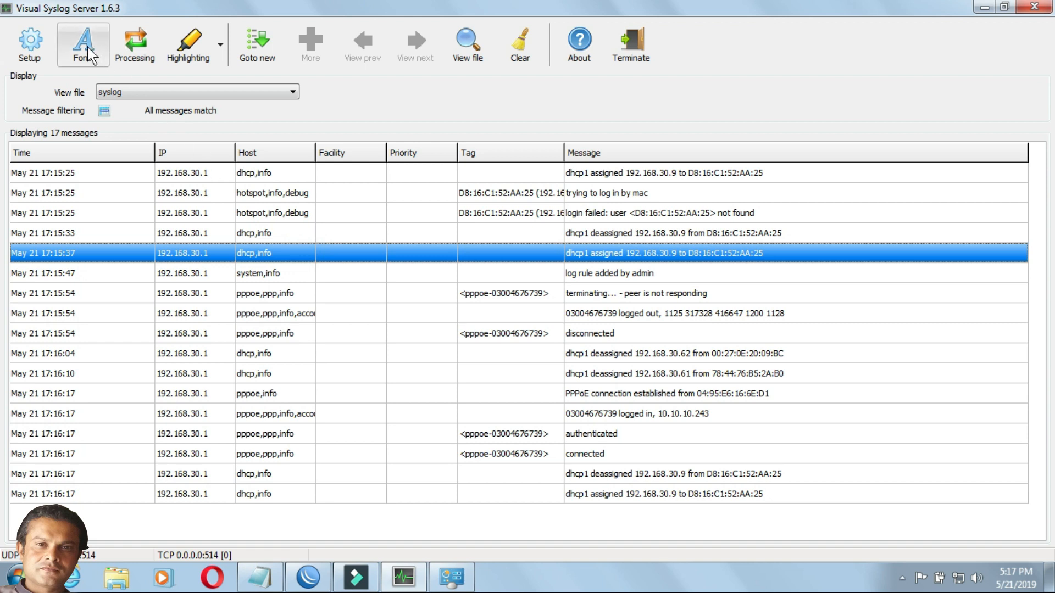
- Try the Profile 4, Dark and Profile 5 highlighting on the received messages
left_click(222, 46)
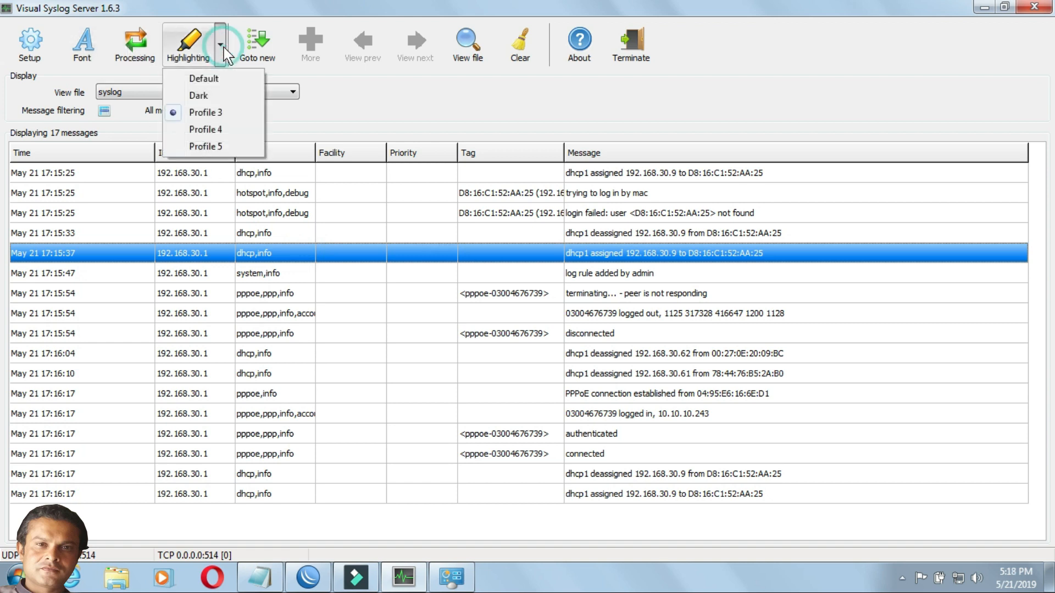
left_click(210, 128)
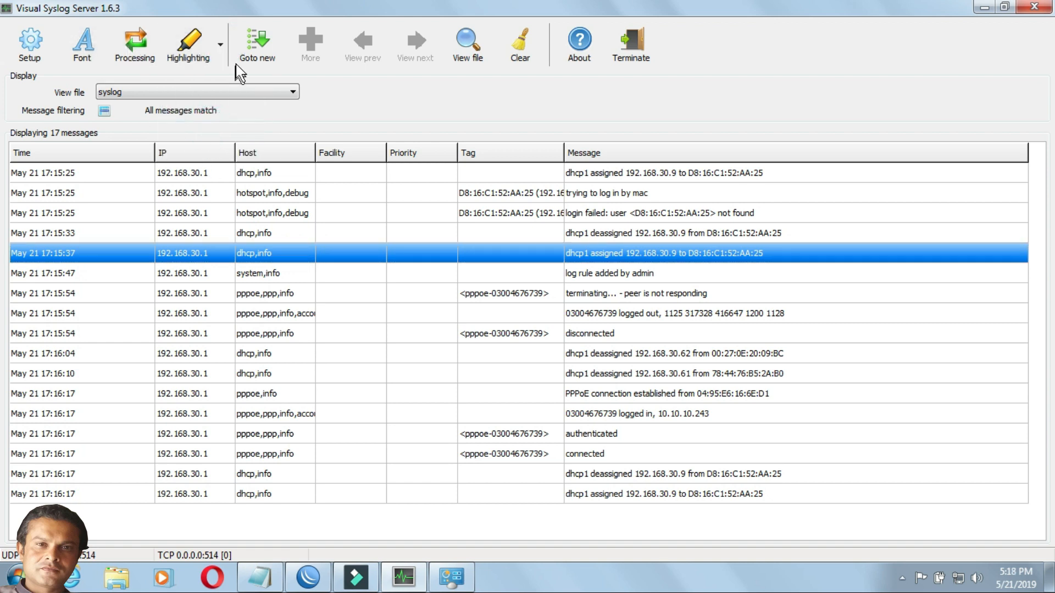
left_click(220, 45)
left_click(199, 95)
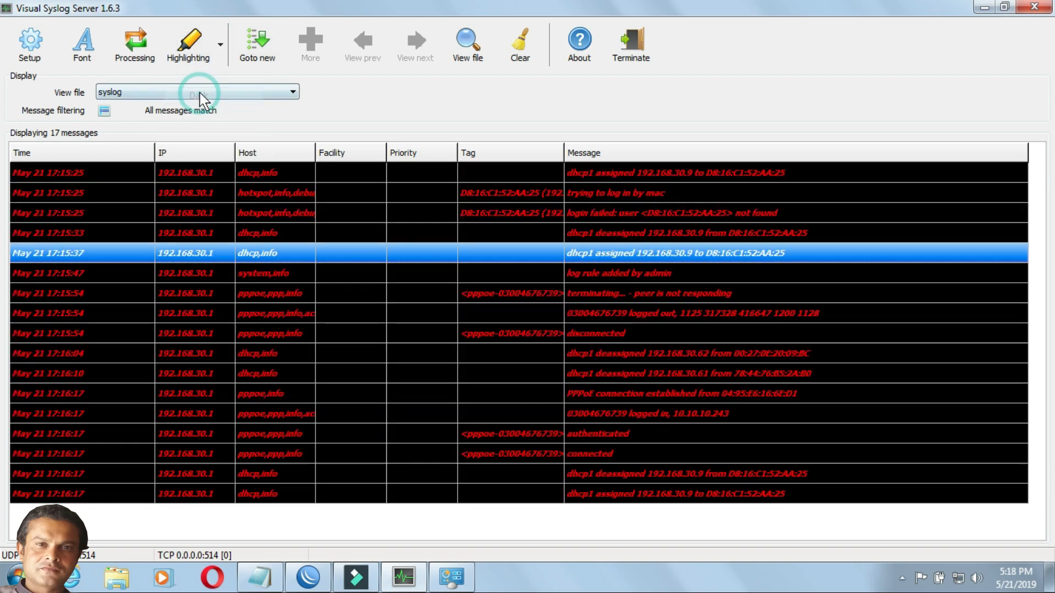
left_click(219, 46)
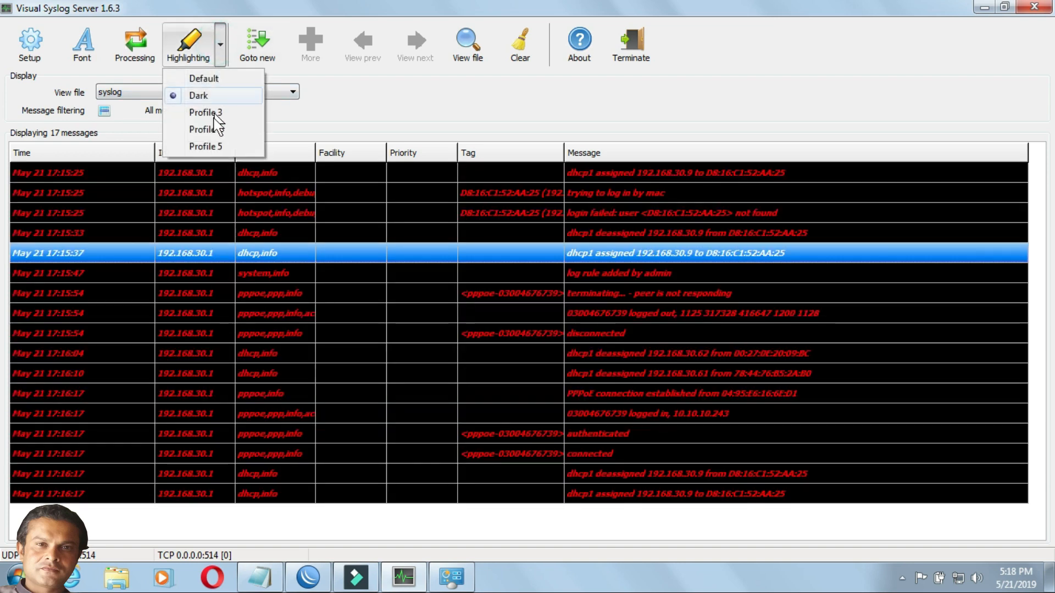
left_click(207, 145)
- Turn on Goto new for incoming messages, and open and dismiss the file selection for viewing a syslog file
left_click(256, 41)
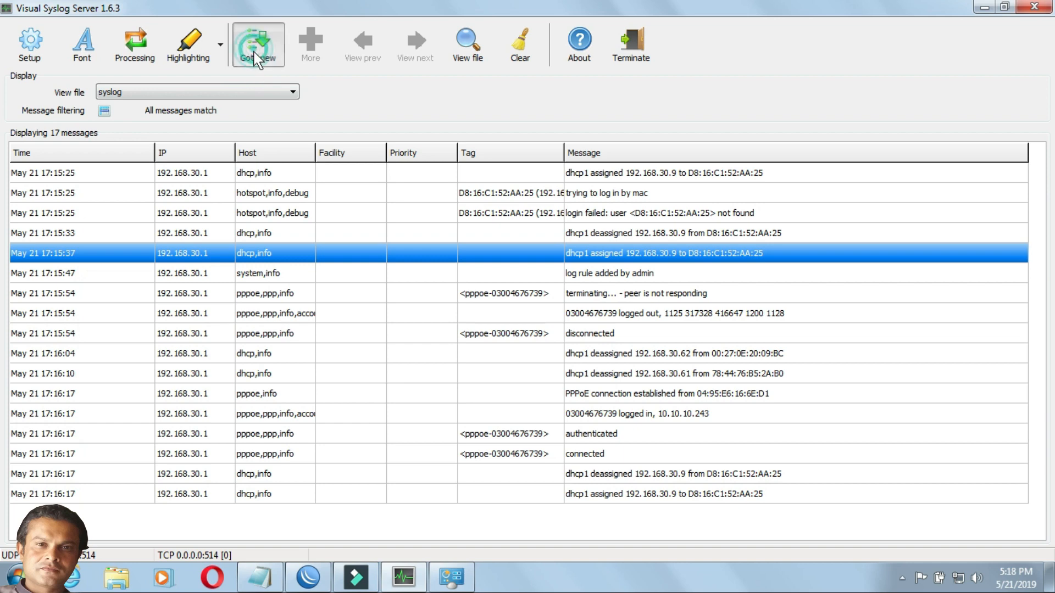
left_click(461, 44)
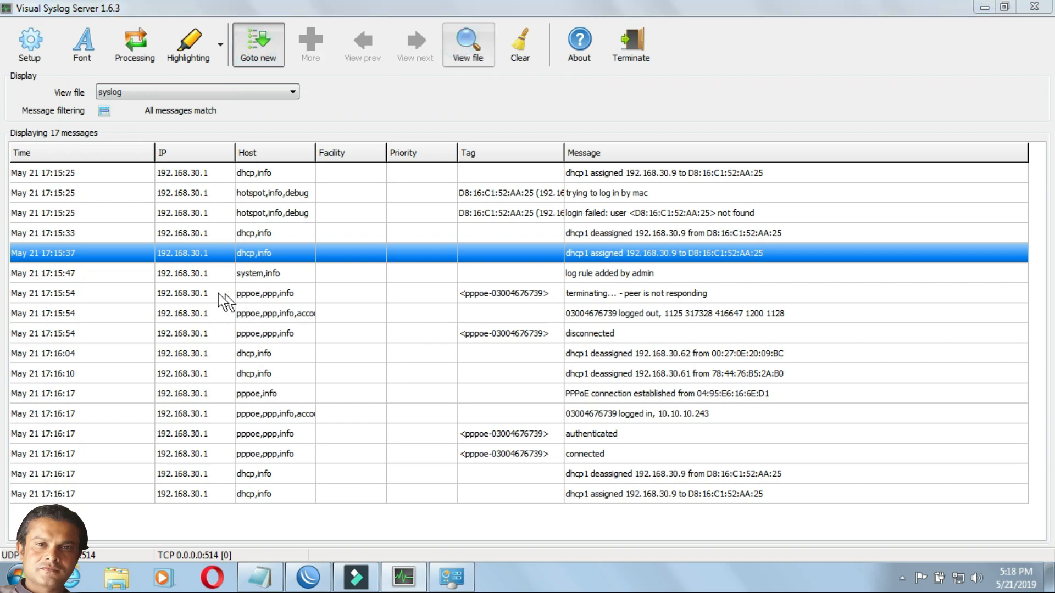
left_click(186, 282)
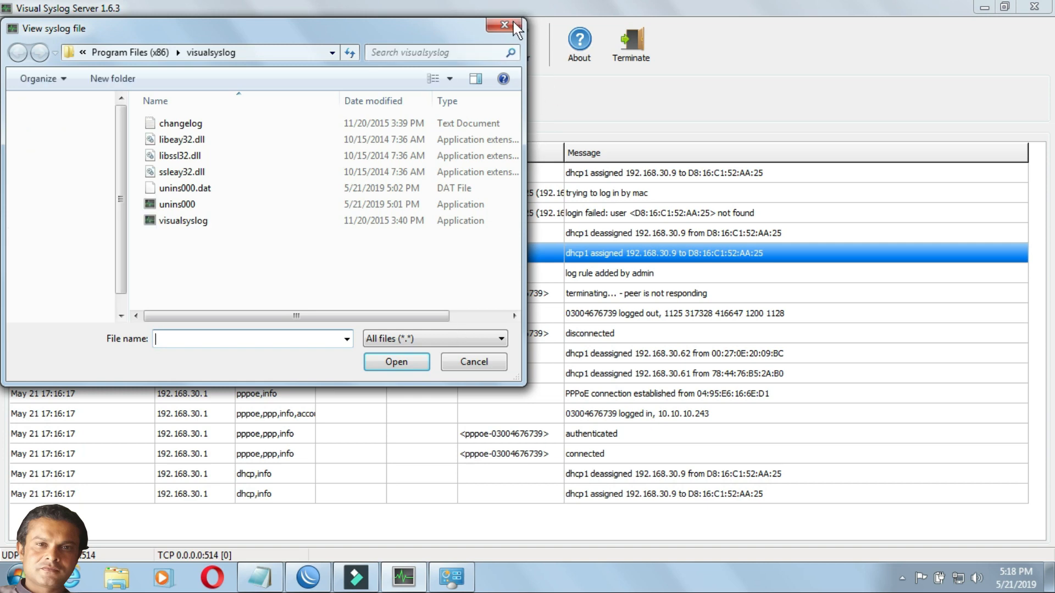
left_click(504, 25)
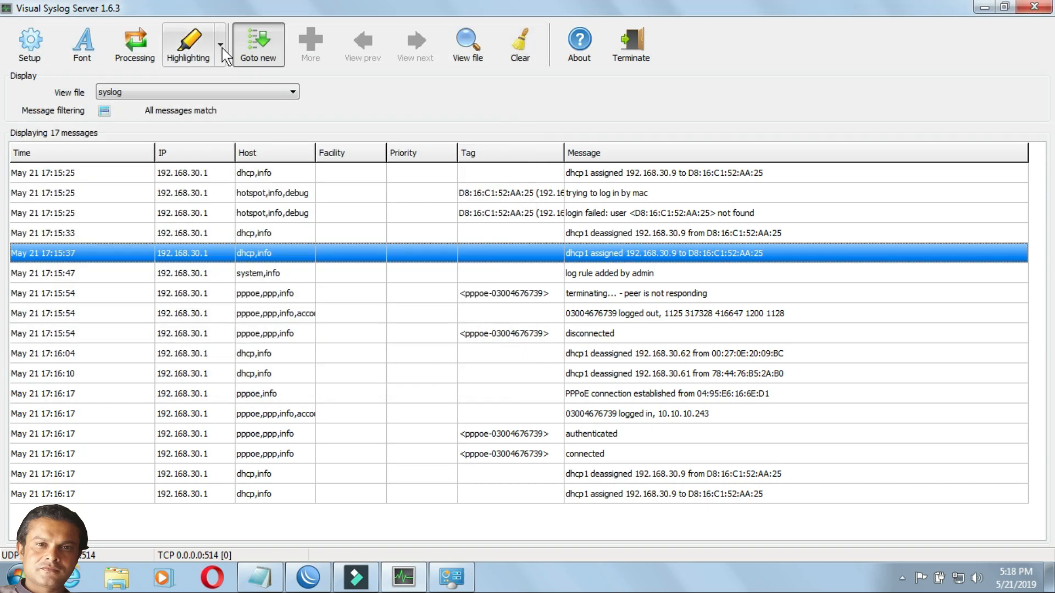
- Try Profile 3, and set the message highlighting to the profile with white text on red rows
left_click(221, 46)
left_click(207, 114)
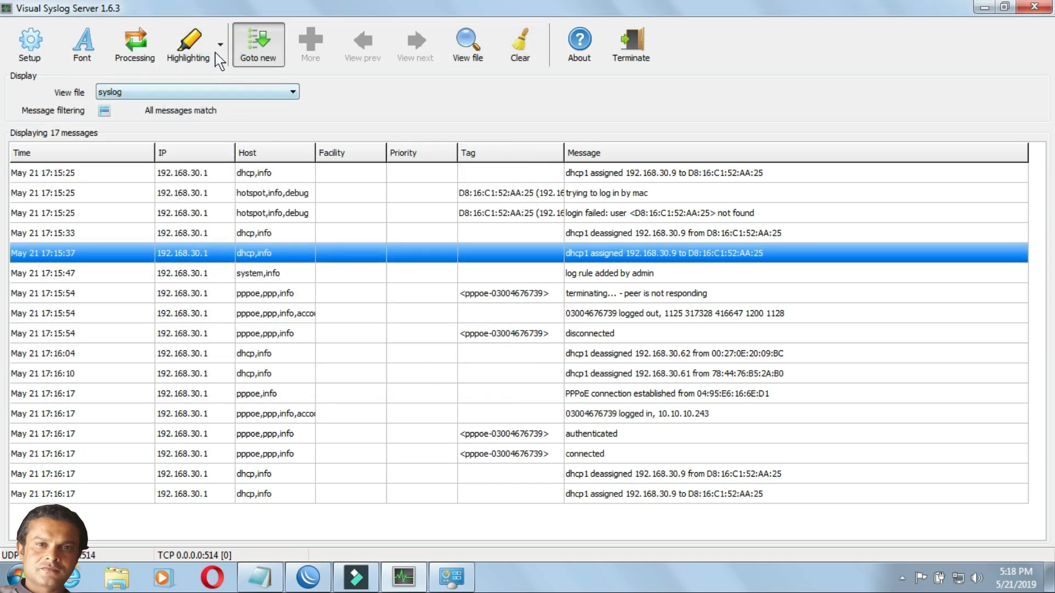
left_click(219, 49)
left_click(208, 96)
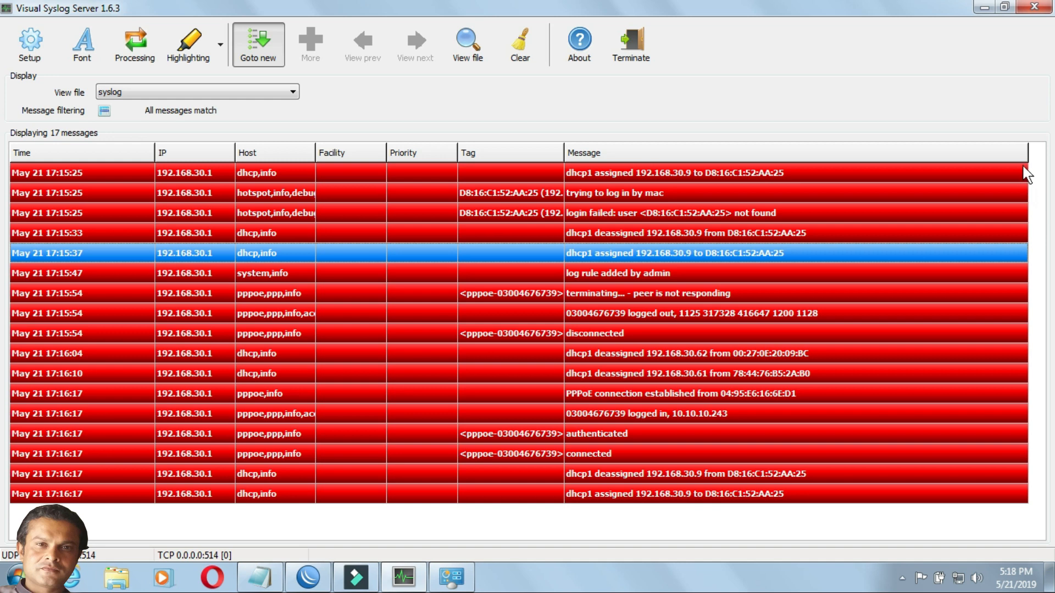
- Open the full content of the 17:15:54 PPPoE terminating message, read its details and close it
left_click_drag(757, 339, 744, 243)
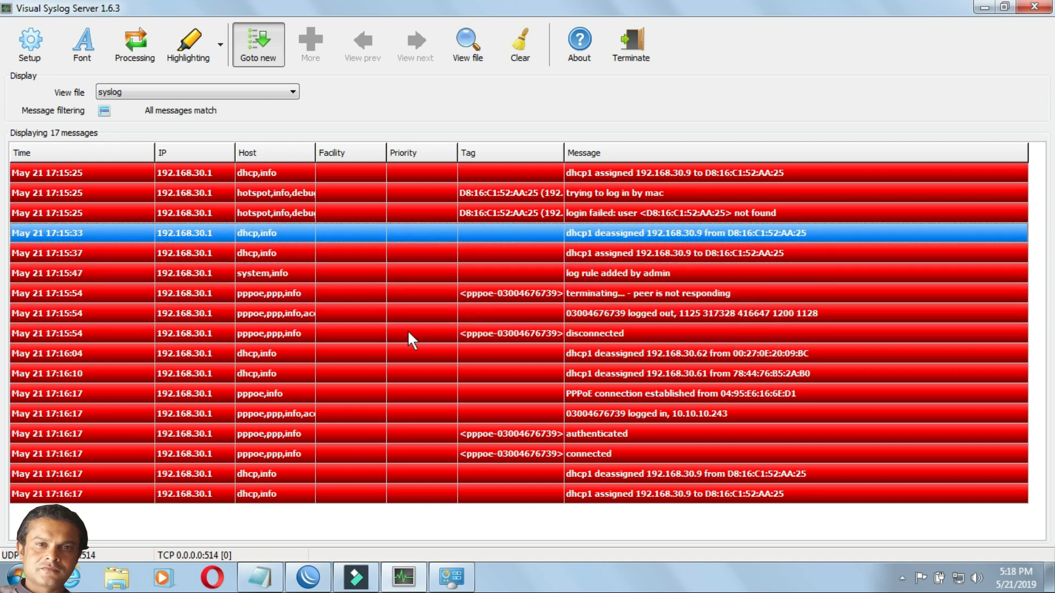
double_click(65, 295)
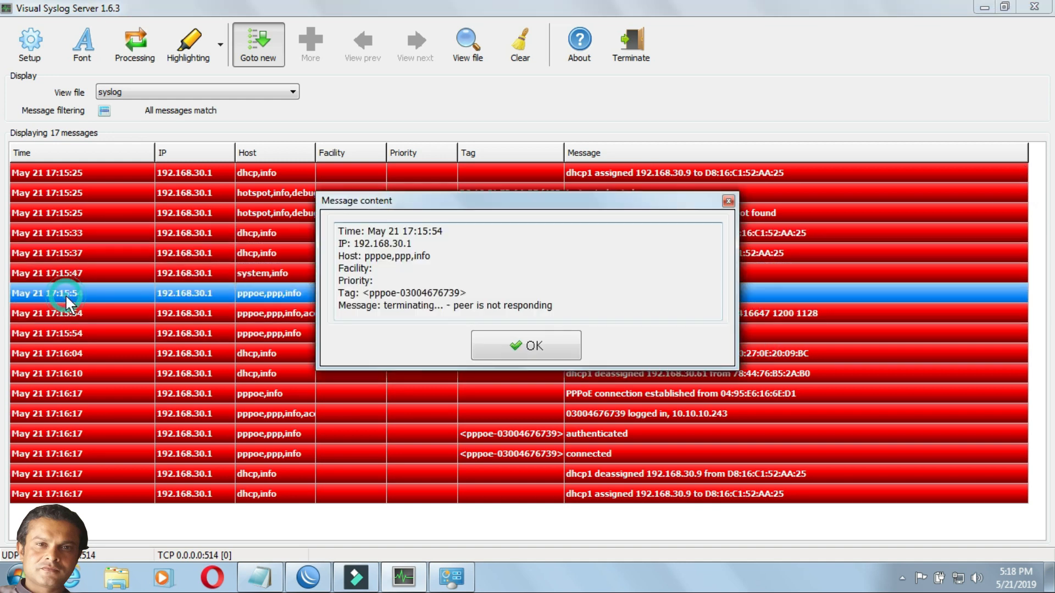
left_click(439, 193)
left_click_drag(443, 200, 436, 131)
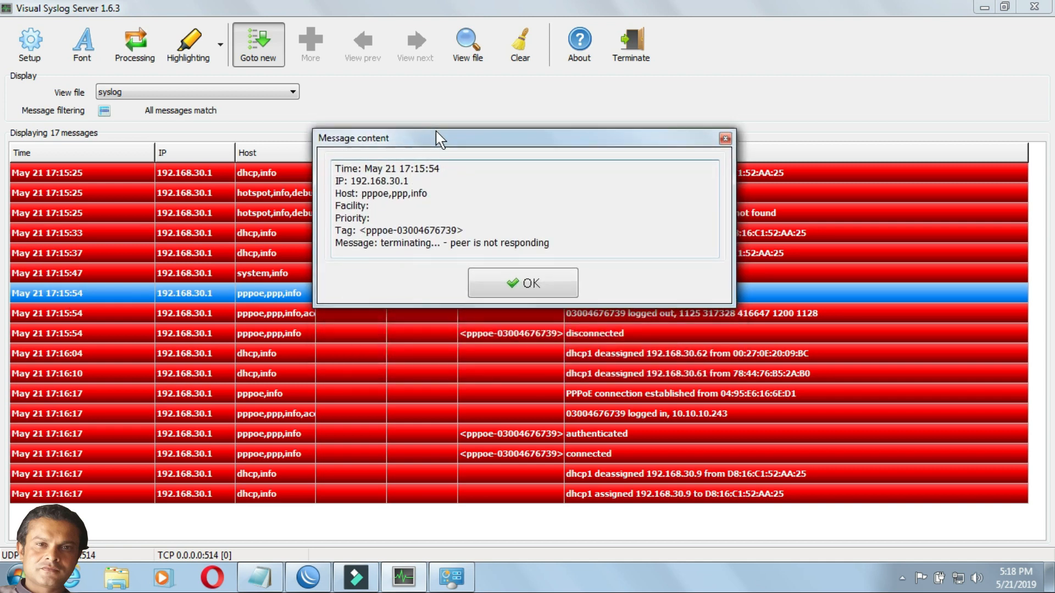
left_click(529, 283)
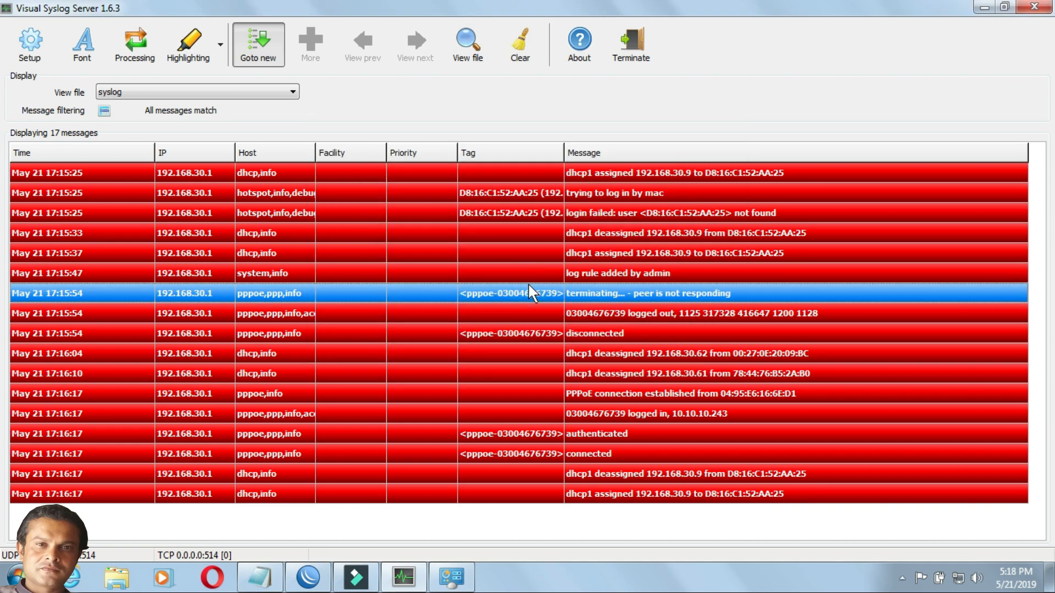